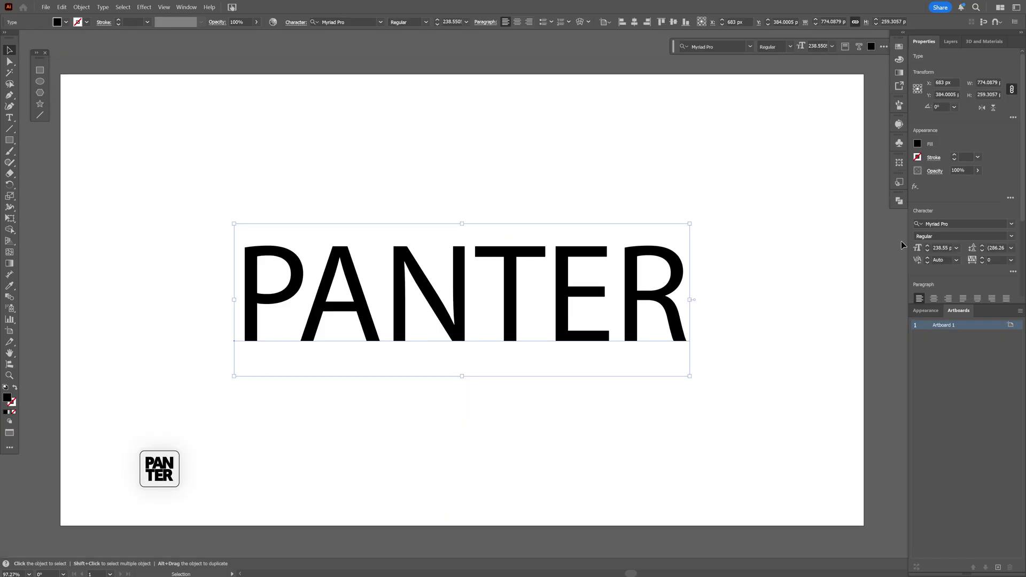
- Set the PANTER text in Owners XXWide XBlack Italic and arrange it as two lines, PAN and TER, at about 201 pt on the artboard
left_click(945, 225)
type("owners")
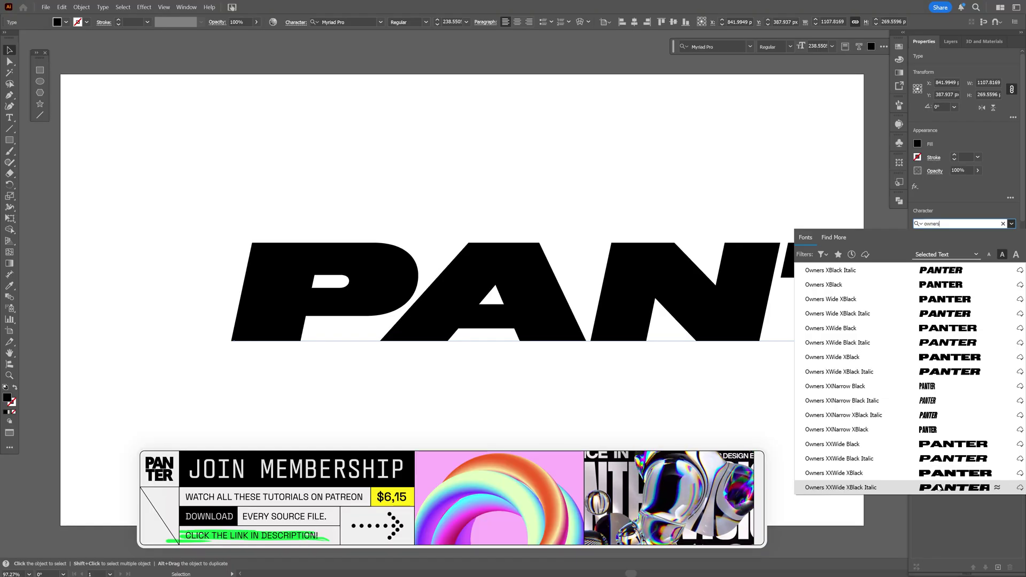
left_click(875, 489)
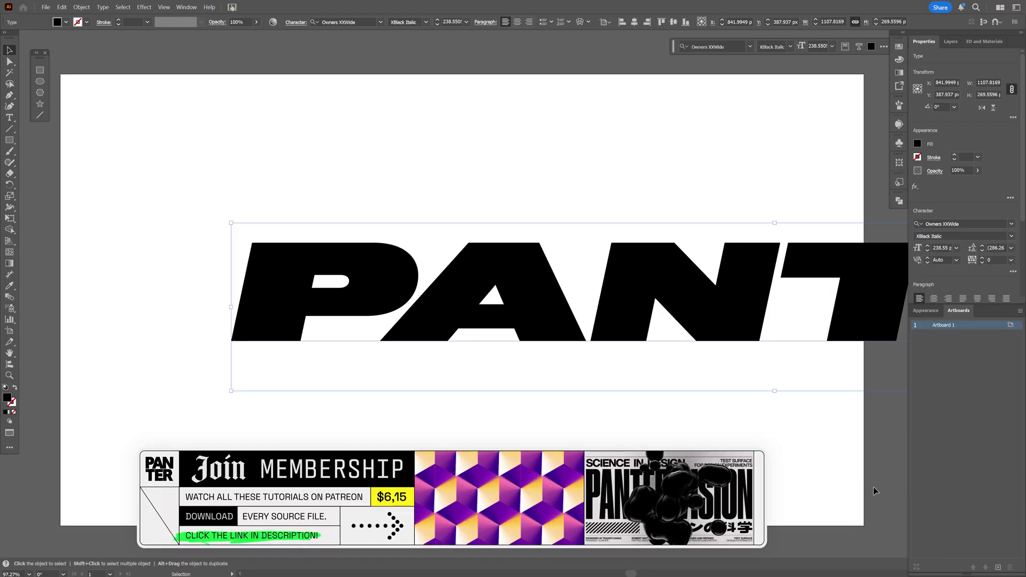
left_click_drag(247, 235, 70, 174)
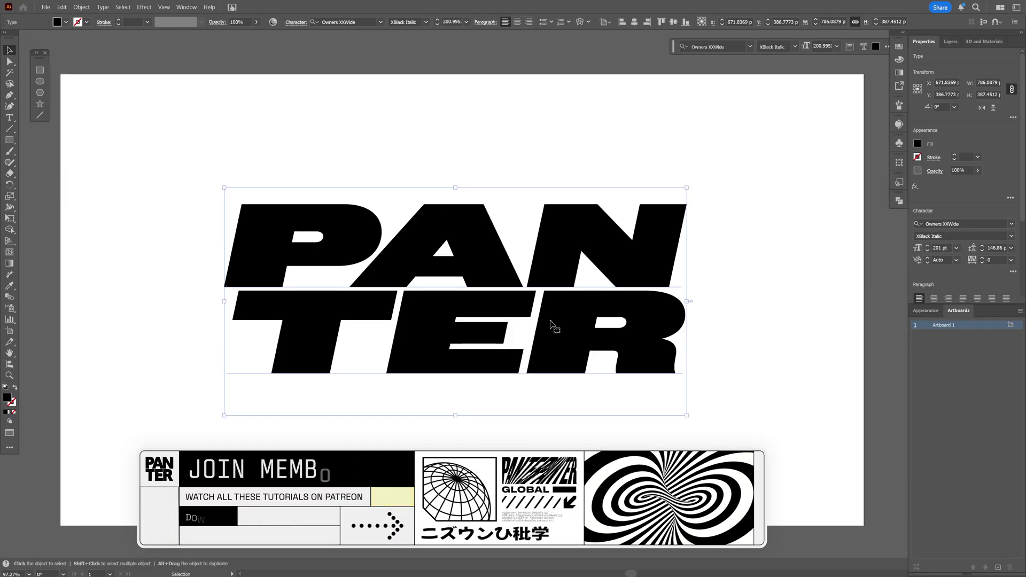
- Convert the two-line PANTER text to outlines and deselect it
right_click(548, 229)
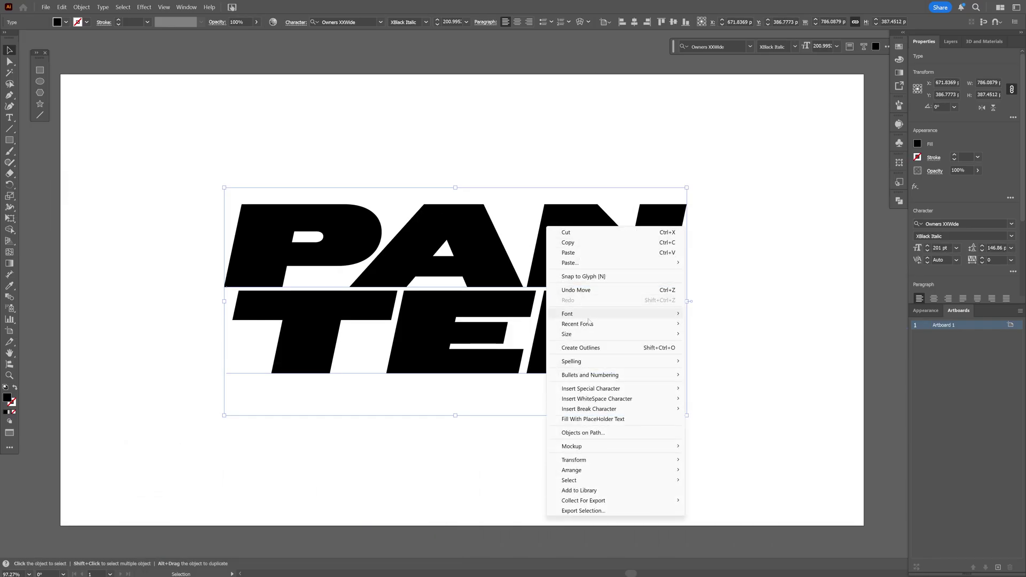
left_click(601, 348)
left_click(145, 397)
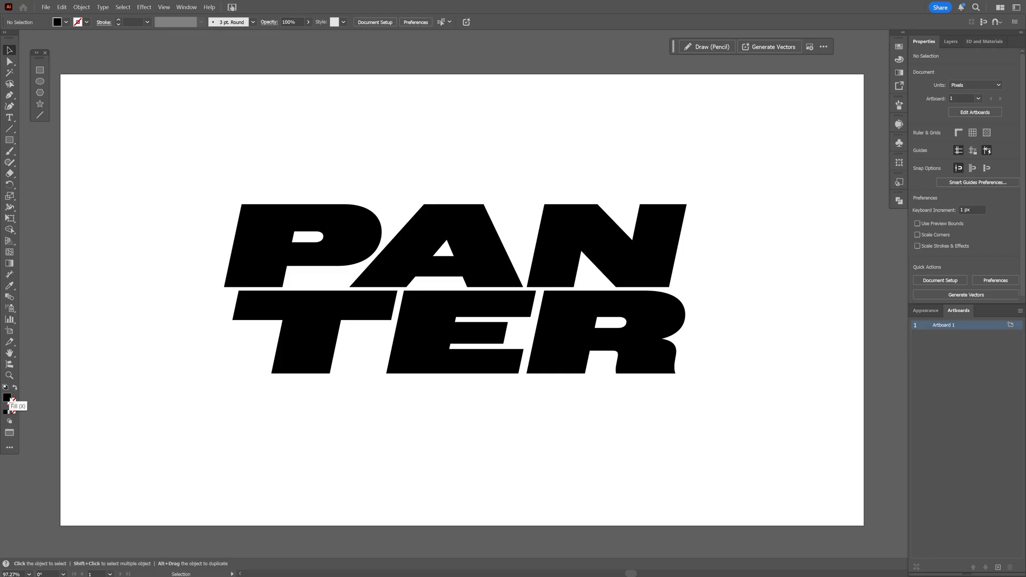
- With no fill and a 1 pt black stroke, draw horizontal lines about 1139 px long along the lettering's top and bottom edges
left_click(15, 389)
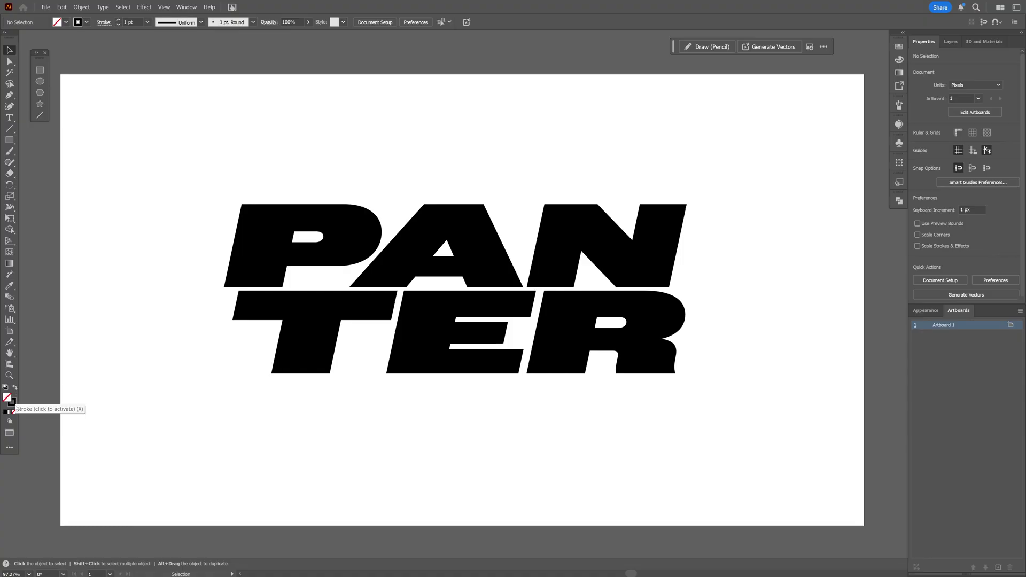
left_click(14, 405)
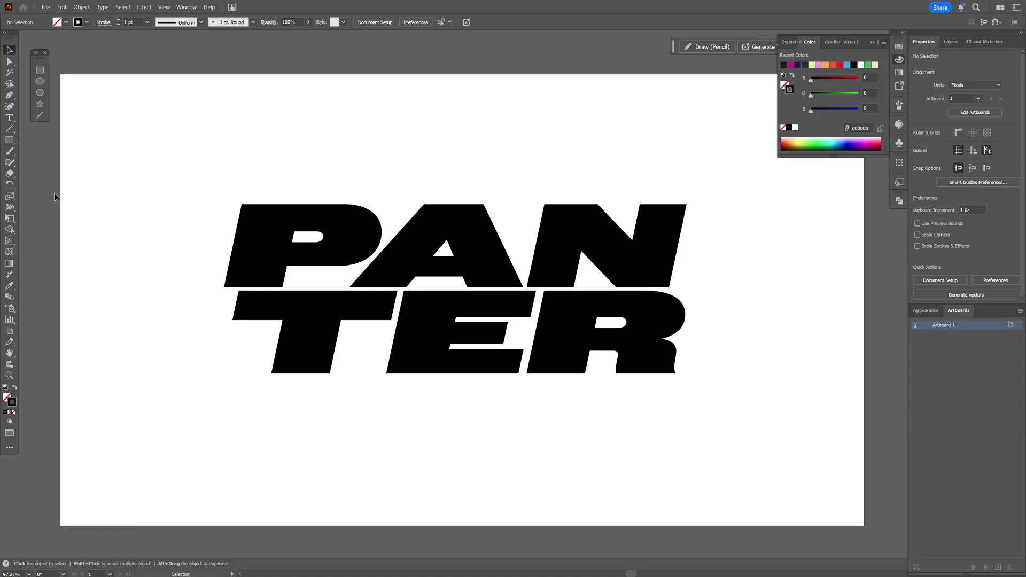
left_click(12, 132)
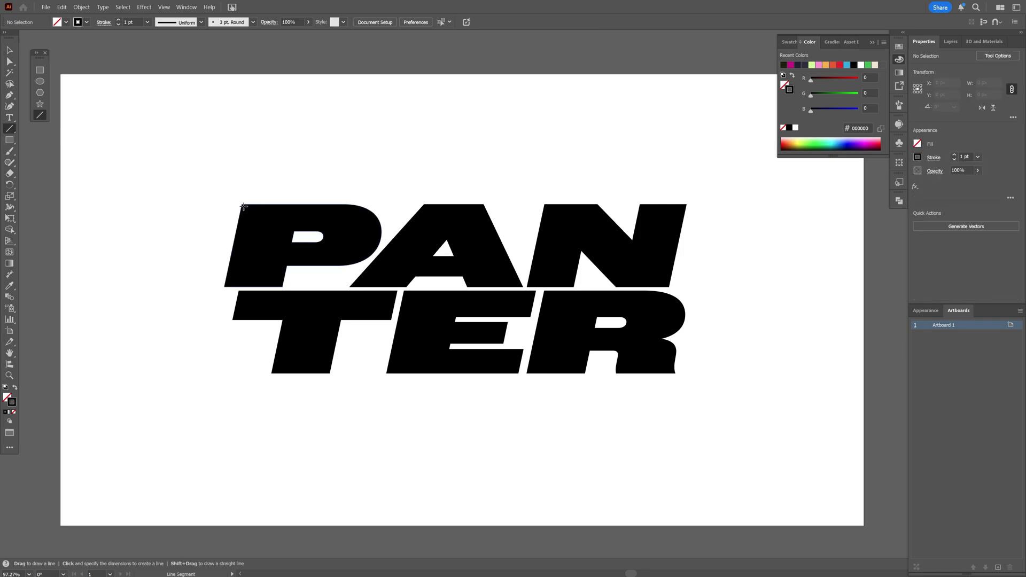
left_click_drag(242, 204, 767, 374)
key("v")
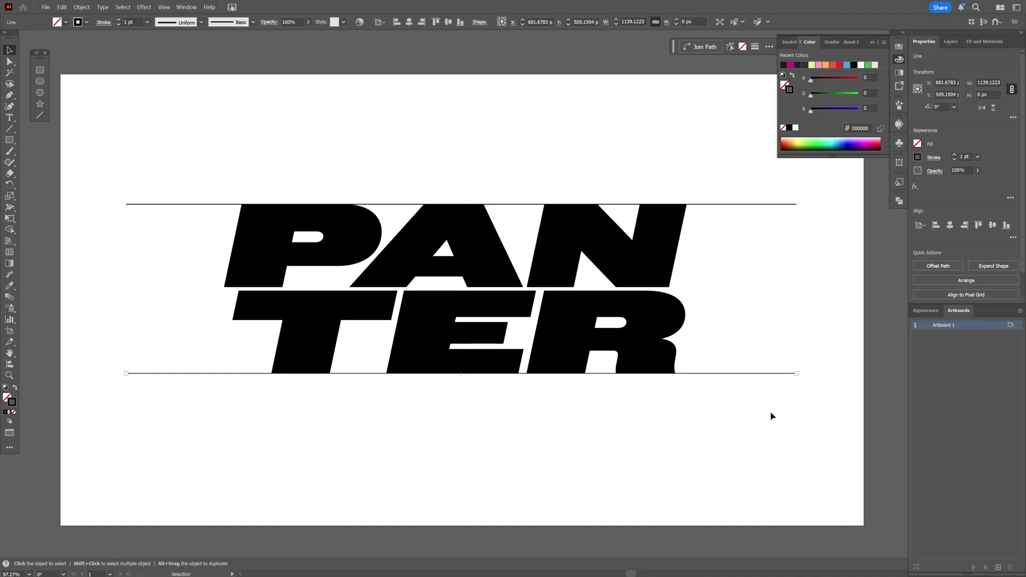
- Select both horizontal lines and make a blend between them
left_click_drag(769, 413, 754, 193)
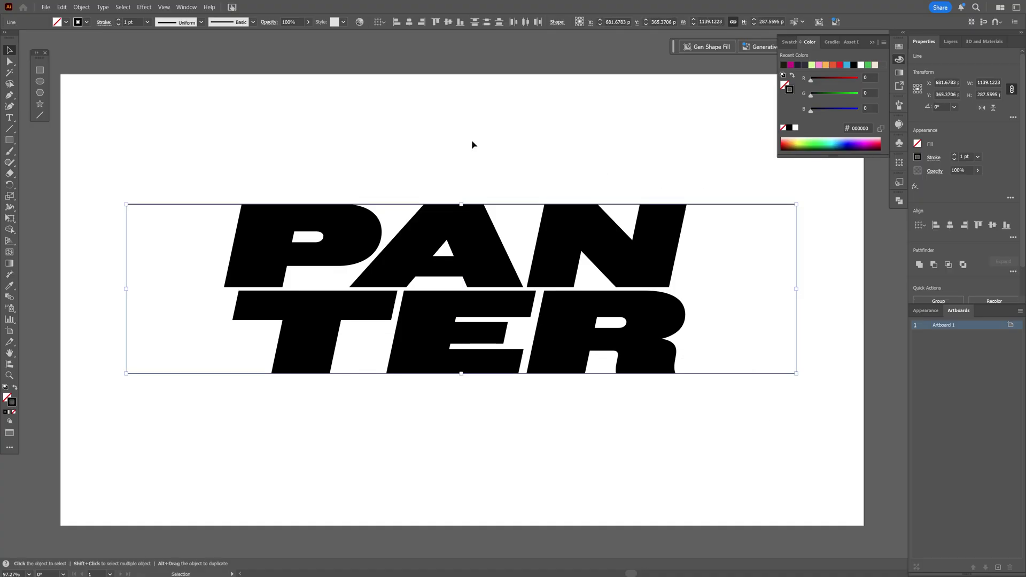
left_click(81, 7)
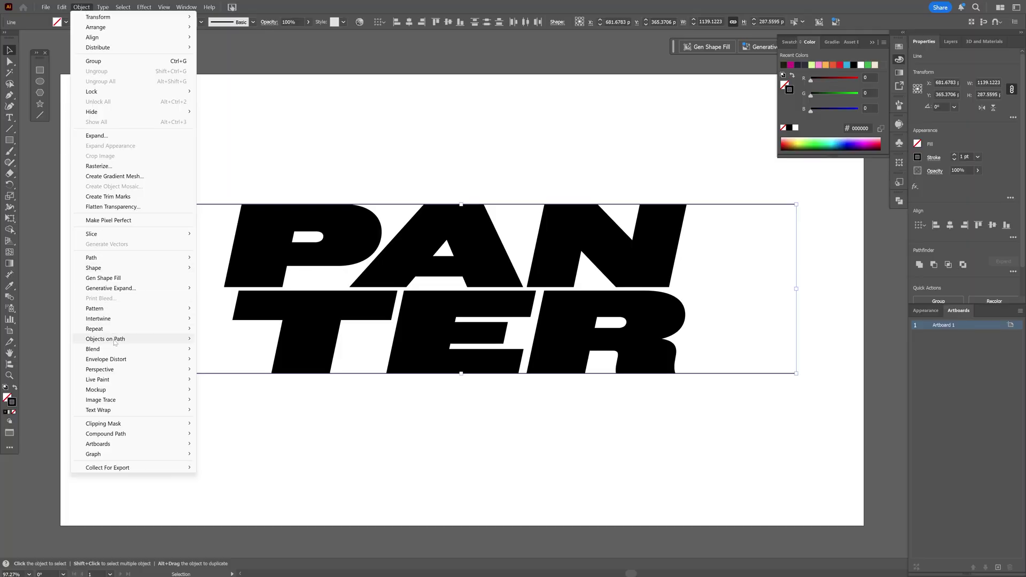
mouse_move(134, 349)
left_click(218, 349)
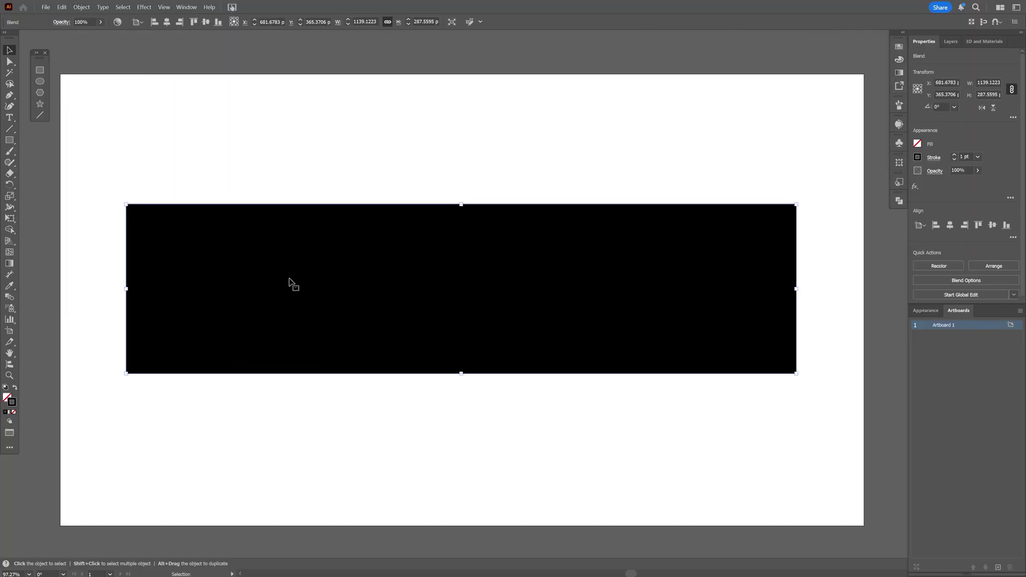
- Set the line blend's spacing to Specified Steps with 50 steps
double_click(9, 297)
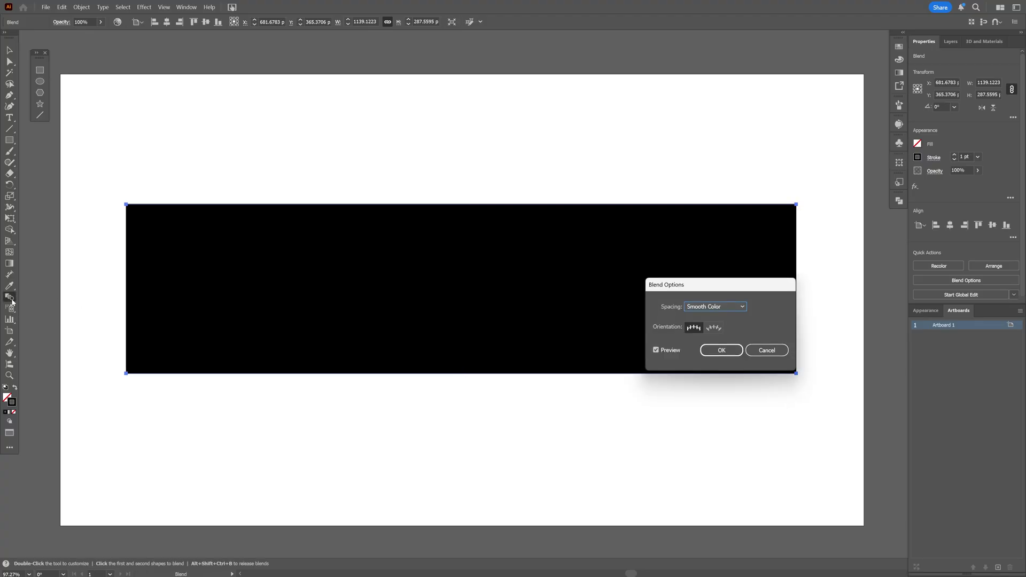
left_click_drag(661, 282, 411, 253)
left_click(450, 276)
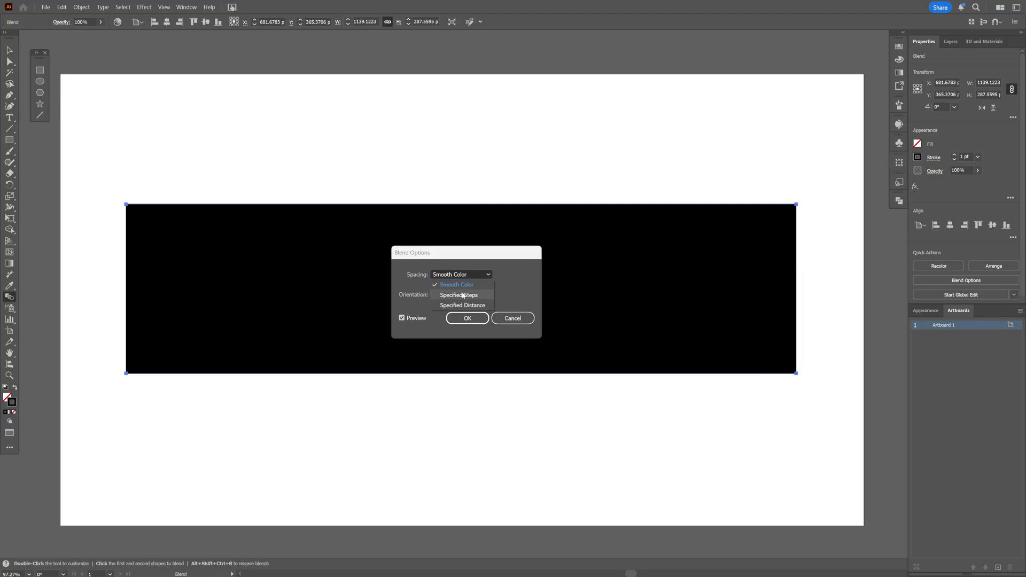
left_click(466, 297)
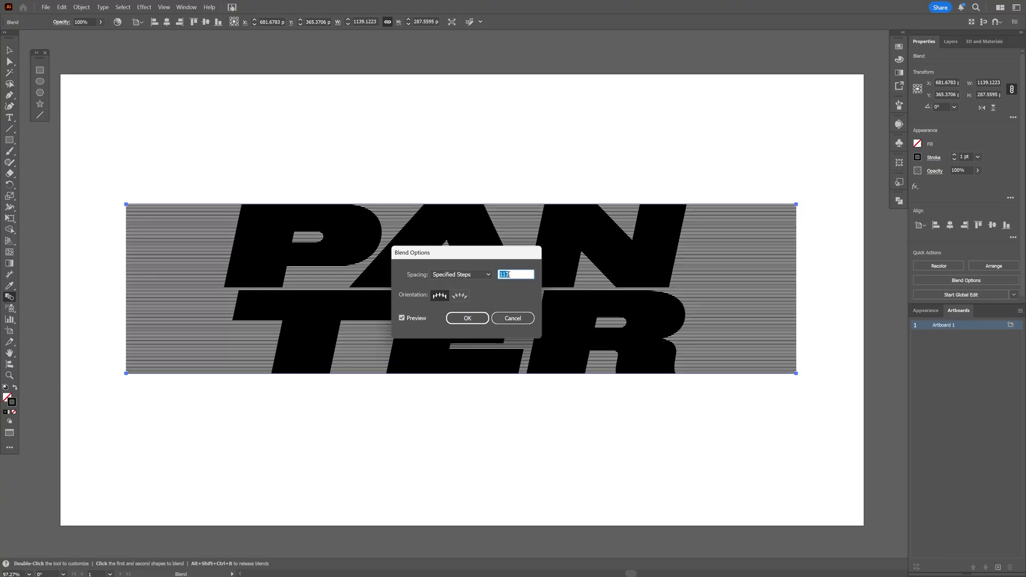
type("50")
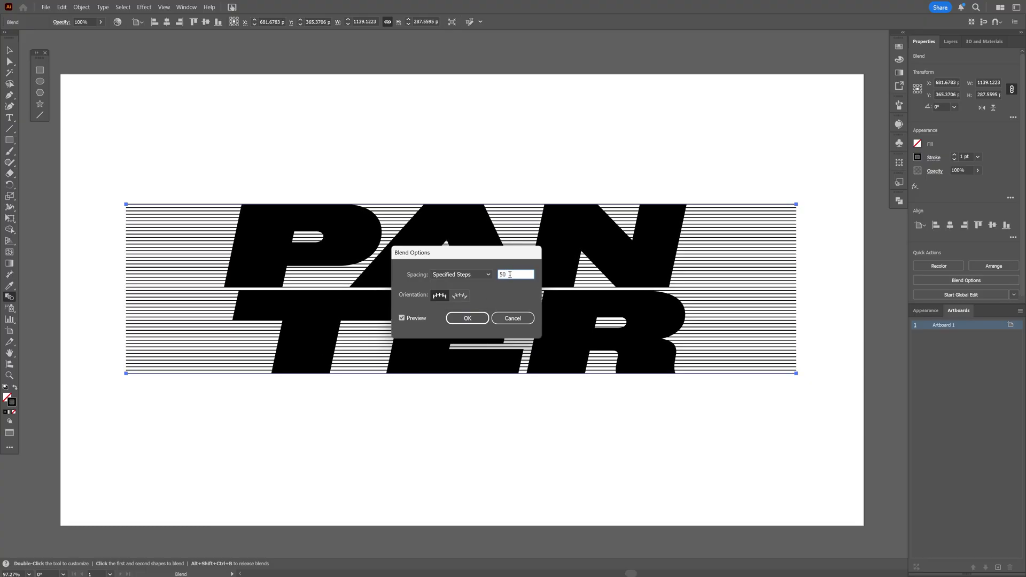
left_click(469, 318)
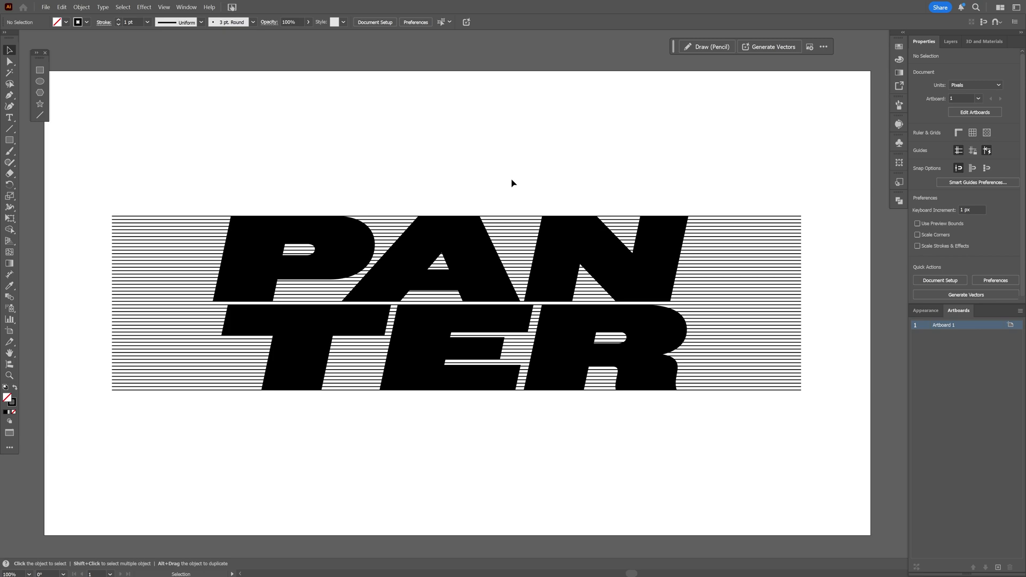
- Expand the line blend with Object, Fill and Stroke included
left_click(789, 271)
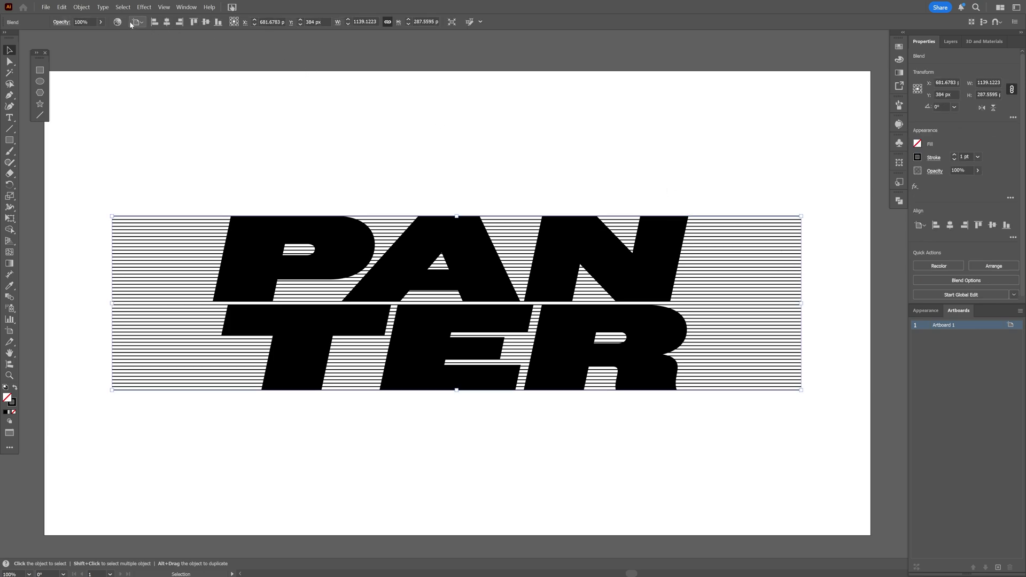
left_click(81, 7)
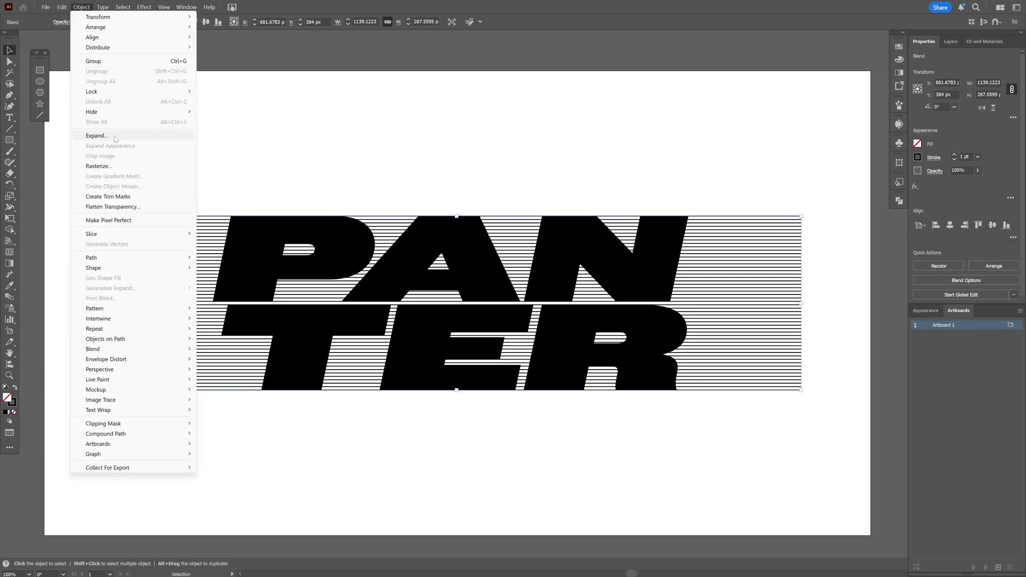
left_click(96, 135)
left_click(491, 335)
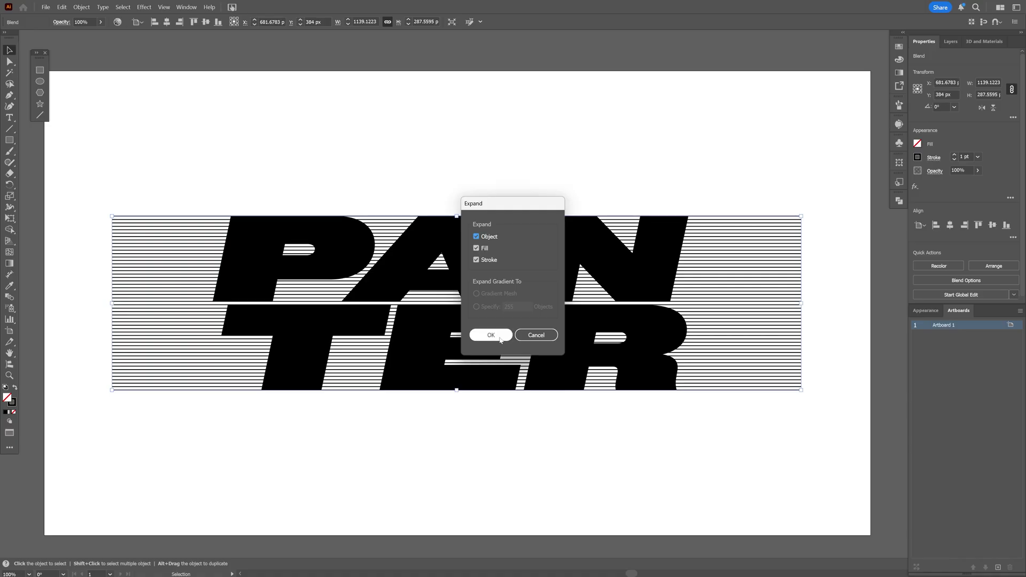
- Move the lettering and lines together to the upper part of the artboard and place a duplicate of them directly below
left_click(263, 142)
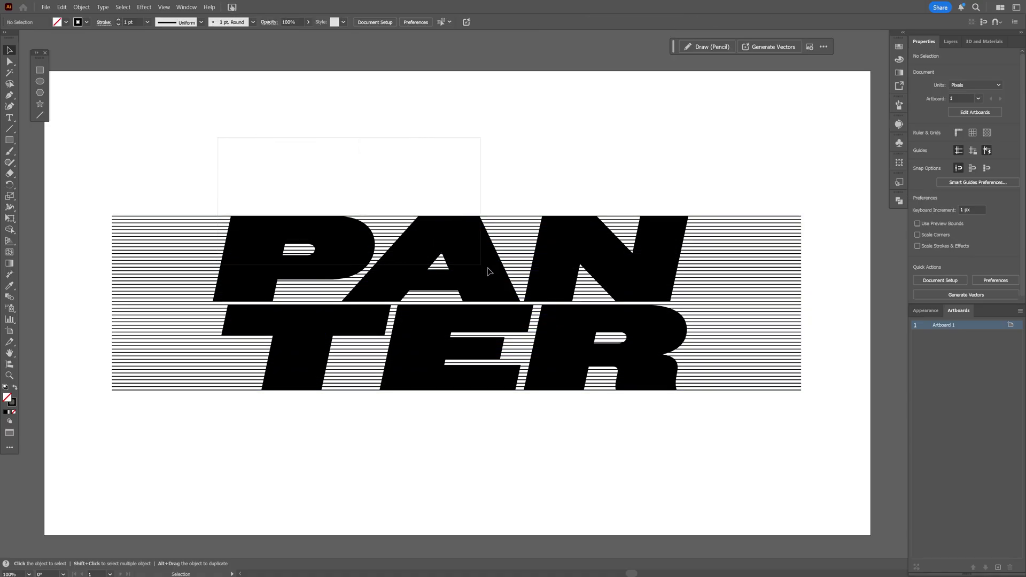
left_click_drag(659, 378, 647, 267)
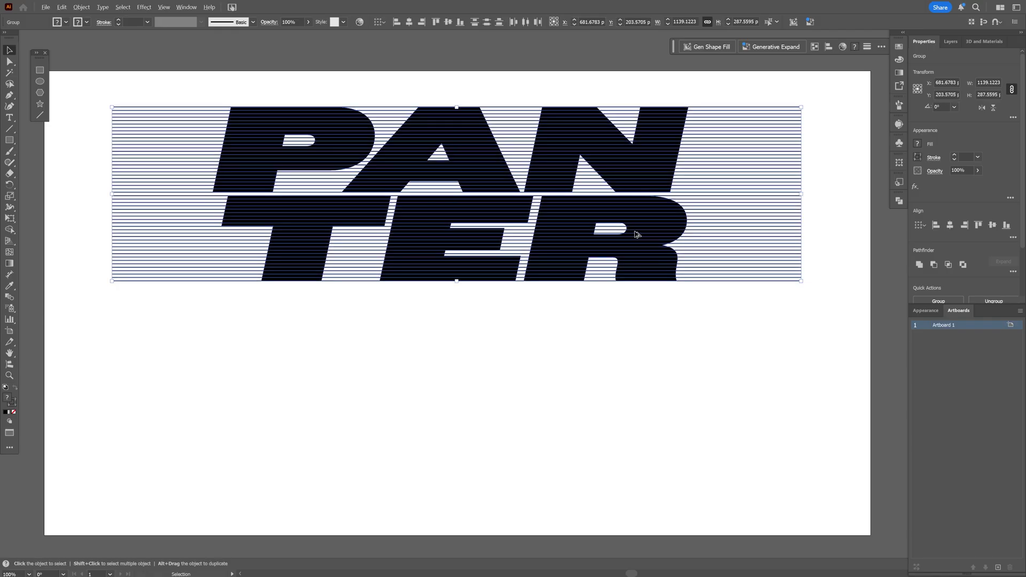
left_click_drag(638, 220, 643, 436)
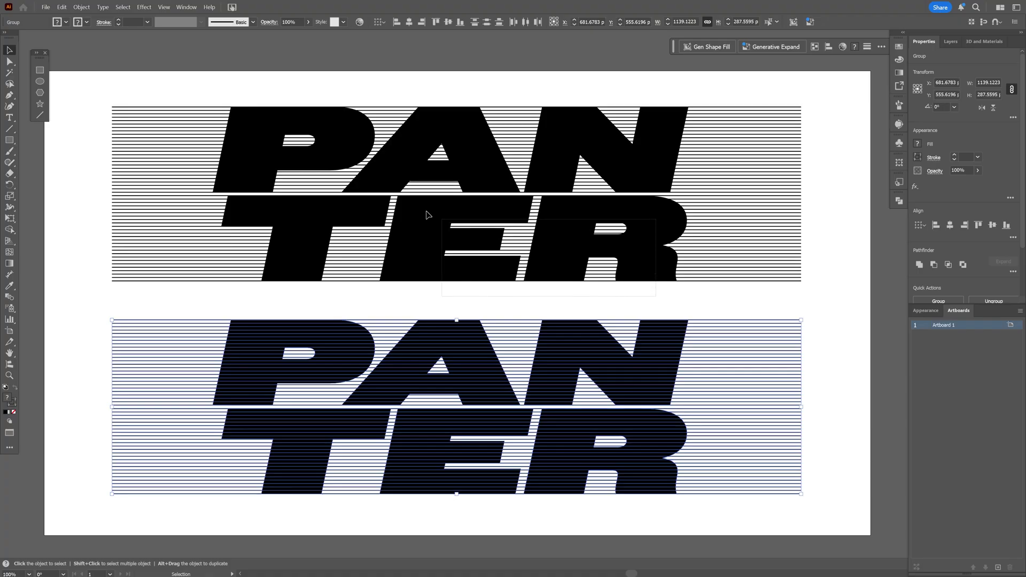
- Erase the filled areas of the letters P and A from the upper copy with the Shape Builder tool
left_click(302, 143)
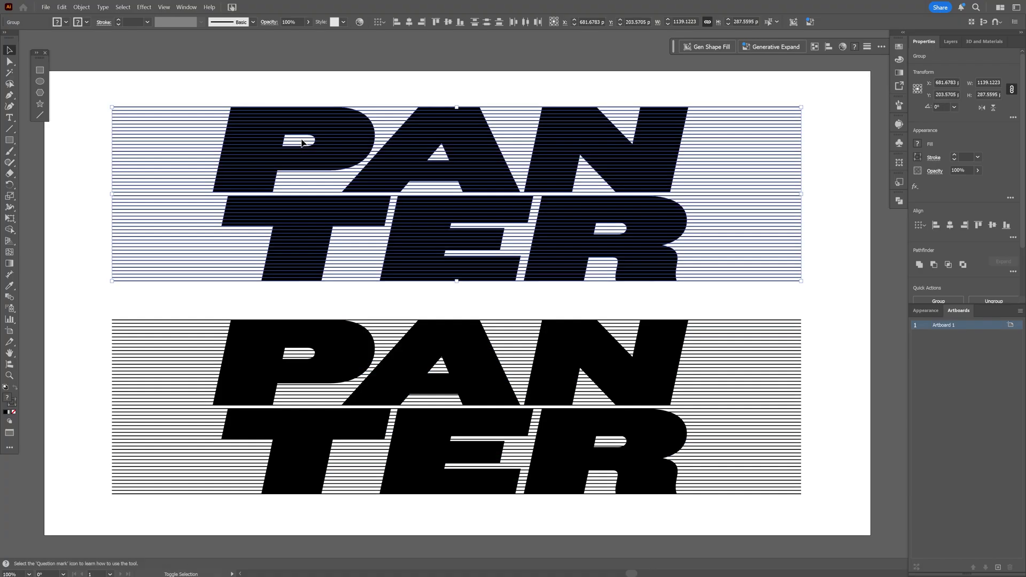
key("shift+m")
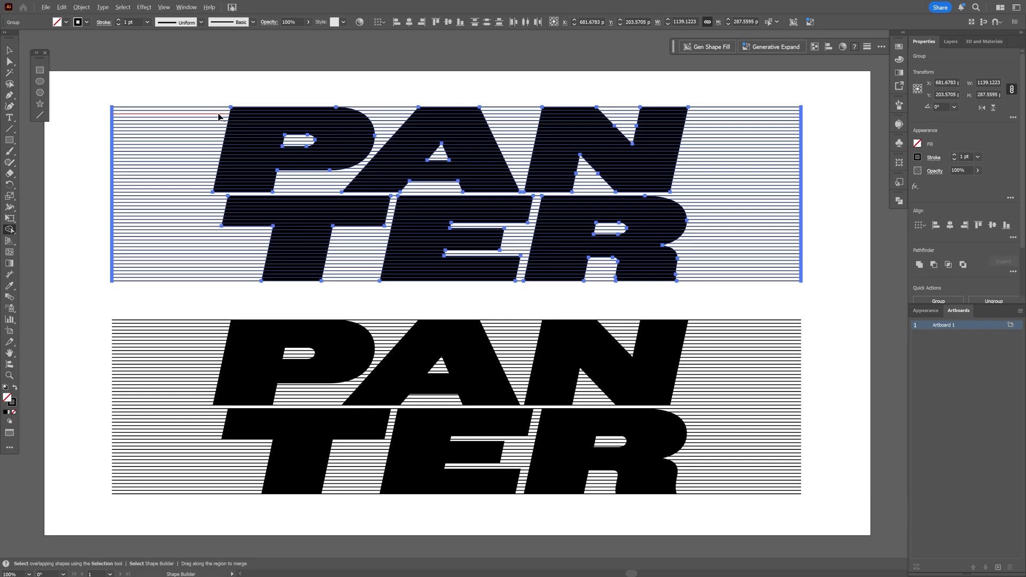
scroll(219, 115, "up", 3)
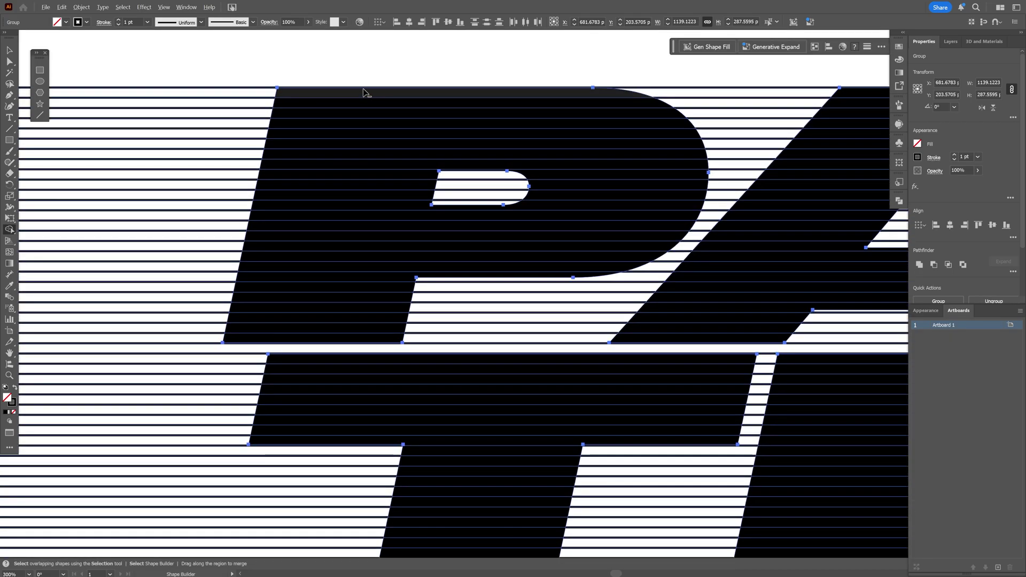
mouse_move(365, 80)
left_mouse_down()
mouse_move(327, 244)
mouse_move(320, 348)
left_mouse_up()
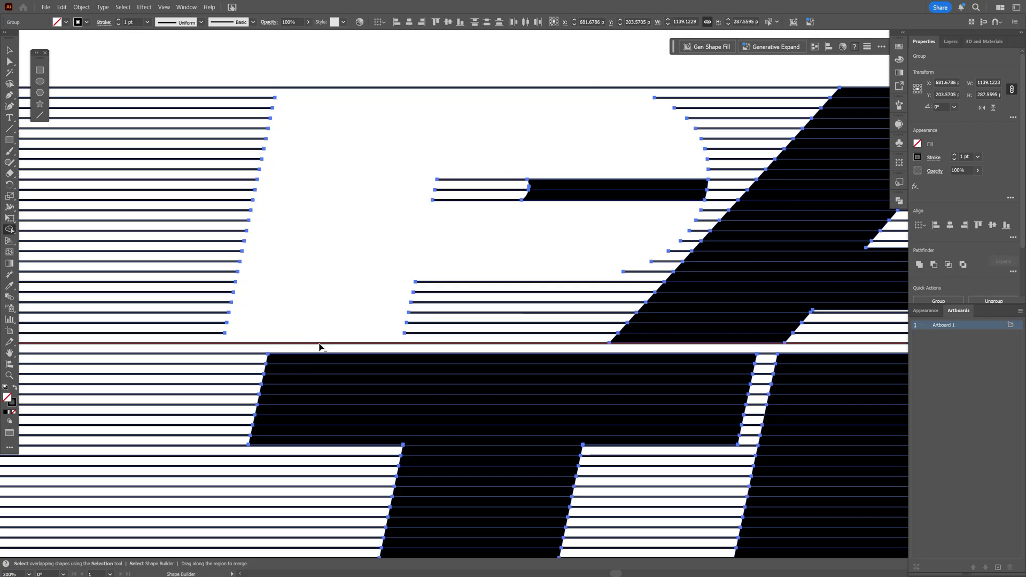
left_click_drag(507, 205, 358, 235)
left_click_drag(429, 261, 462, 201)
left_click_drag(584, 228, 328, 185)
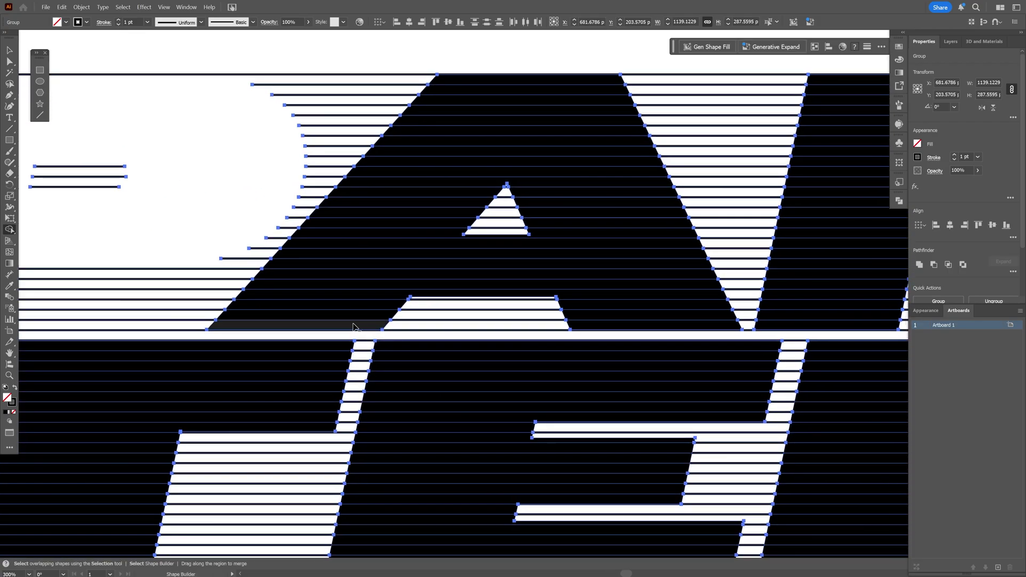
left_click(640, 309)
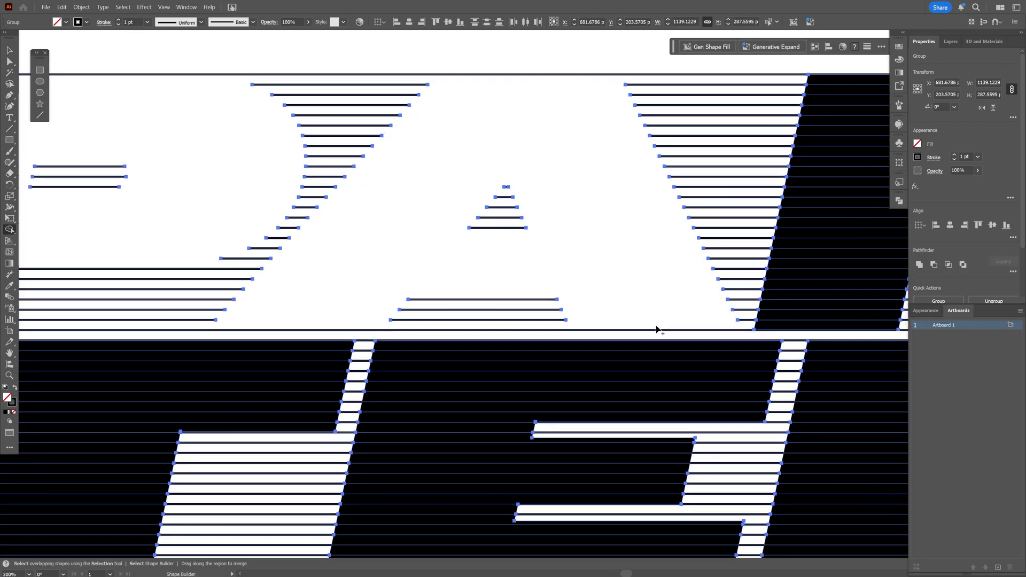
- Erase the remaining letters N, T, E and R from the upper copy with the Shape Builder tool, then deselect the artwork
scroll(657, 328, "right", 5)
scroll(657, 328, "up", 1)
mouse_move(372, 278)
left_mouse_down()
mouse_move(550, 246)
mouse_move(648, 355)
mouse_move(705, 106)
left_mouse_up()
scroll(692, 135, "down", 3)
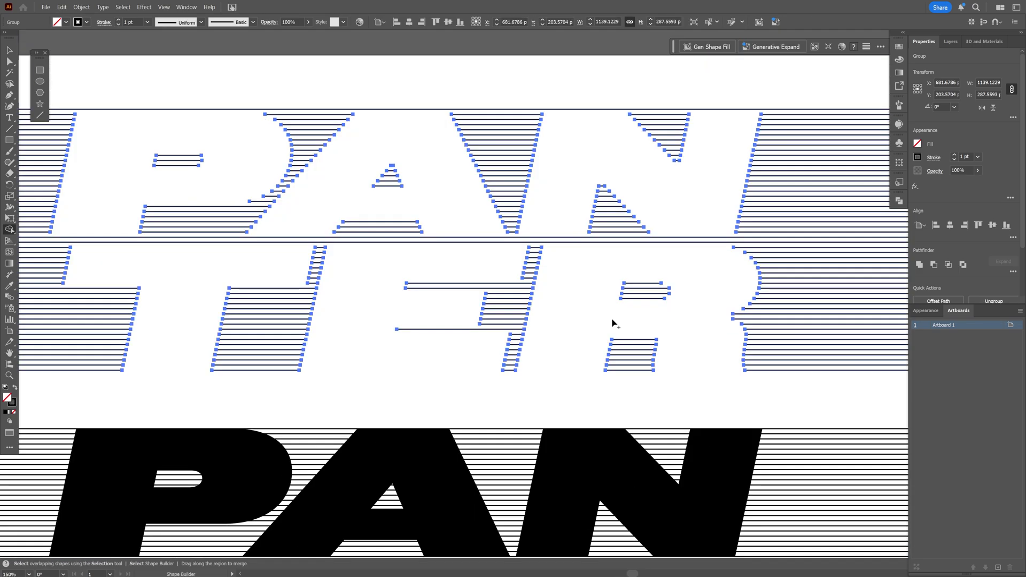
key("v")
left_click(597, 327)
left_click_drag(597, 329, 554, 247)
- Select the lower copy and erase its line segments on the outer side of P and T with the Shape Builder tool
key("ctrl+1")
scroll(385, 326, "up", 1)
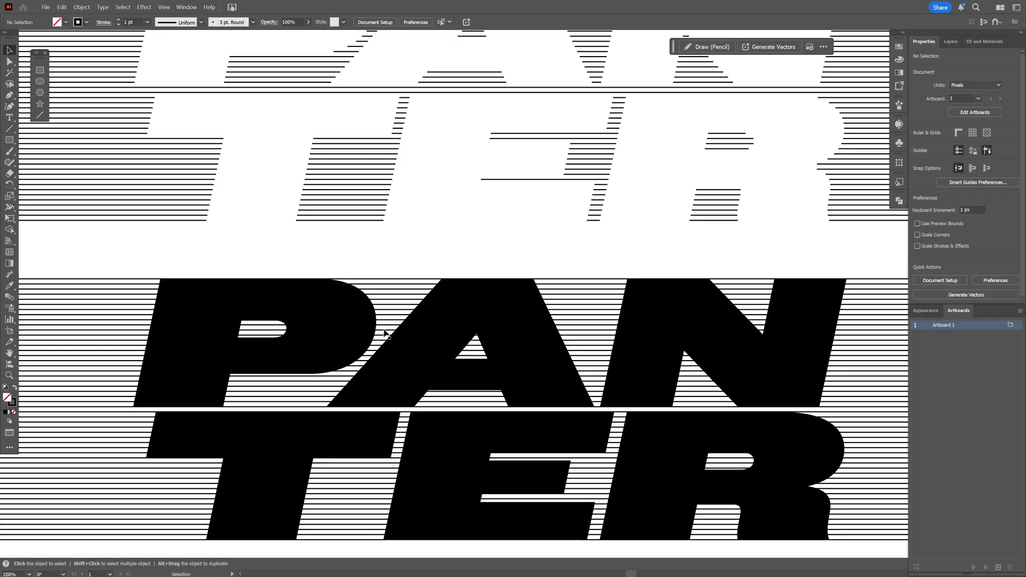
left_click_drag(384, 329, 382, 289)
left_click(468, 324)
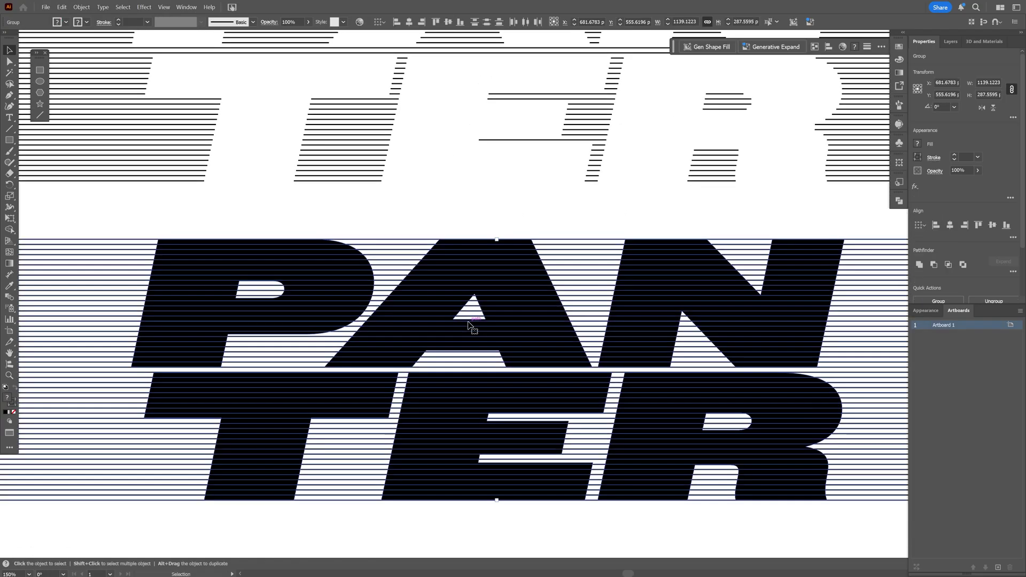
key("shift+m")
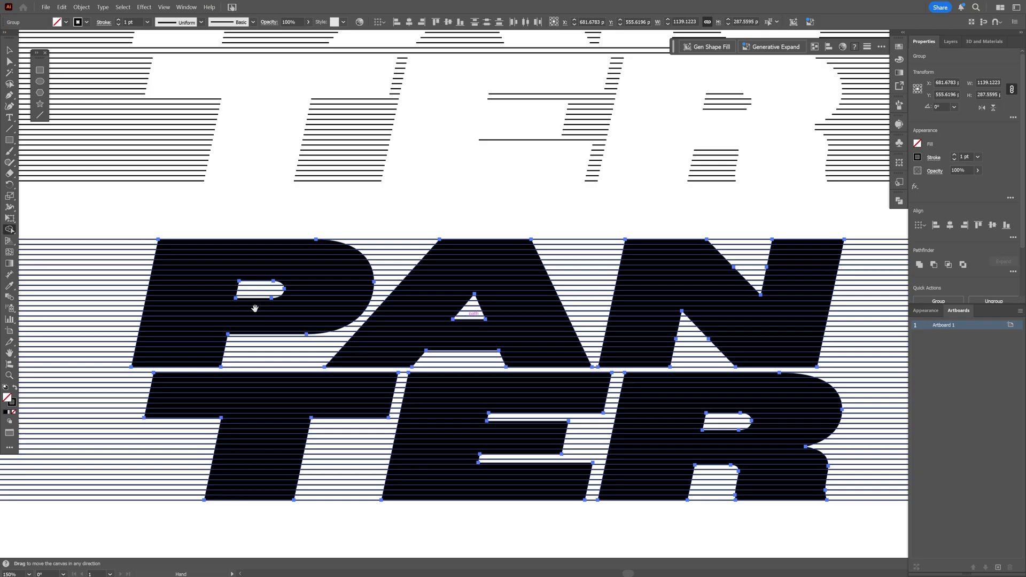
left_click_drag(254, 298, 470, 291)
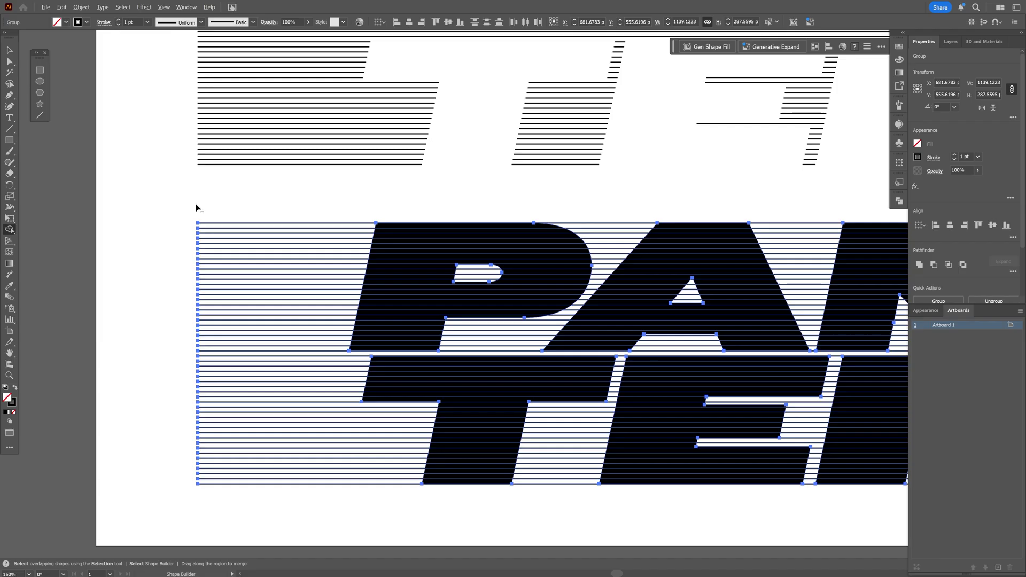
left_click_drag(196, 207, 299, 501)
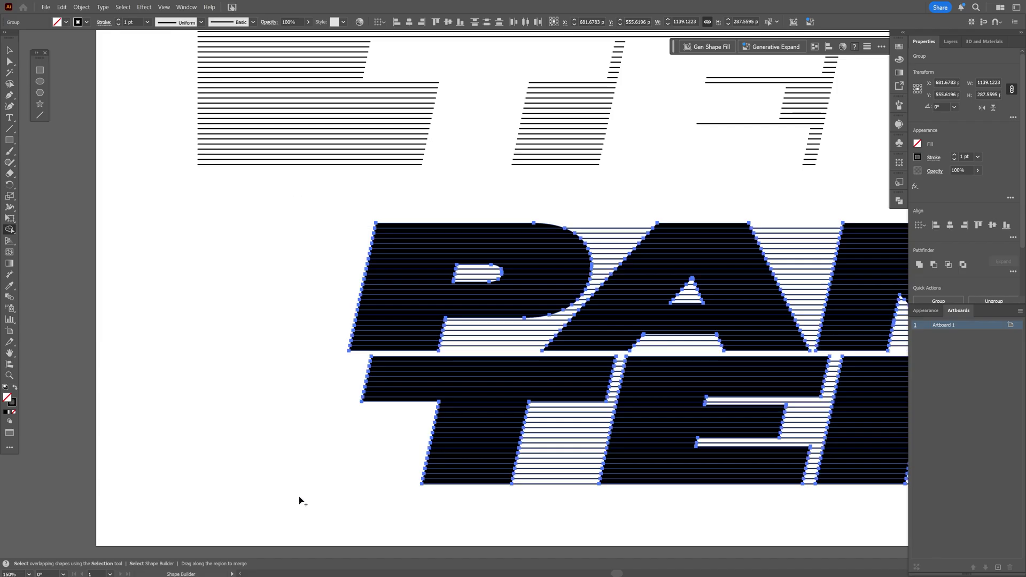
- Erase the lower copy's line segments on the outer side of N and R with the Shape Builder tool
scroll(292, 444, "down", 1)
left_click_drag(550, 369, 319, 344)
left_click_drag(738, 472, 671, 258)
scroll(484, 296, "up", 5)
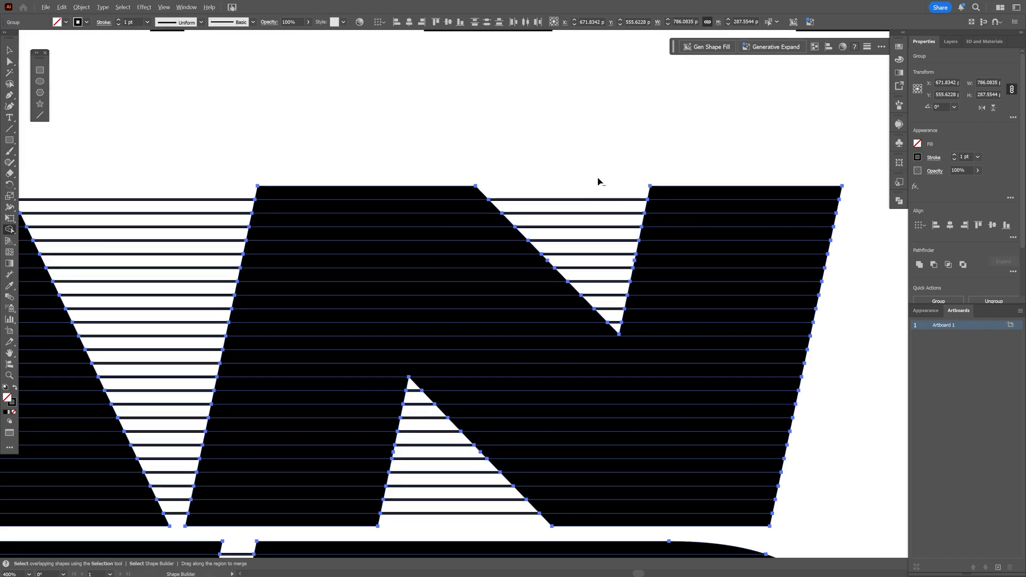
- Erase the lower copy's line segments in the notches of N, between the letters and inside the letter openings with the Shape Builder tool
left_click_drag(598, 179, 619, 333)
mouse_move(418, 393)
left_mouse_down()
mouse_move(466, 269)
mouse_move(507, 396)
left_mouse_up()
left_click_drag(268, 225, 496, 250)
left_click_drag(476, 78, 456, 406)
mouse_move(191, 301)
left_mouse_down()
mouse_move(378, 321)
mouse_move(319, 213)
left_mouse_up()
scroll(328, 318, "up", 2)
scroll(320, 230, "down", 2)
left_click_drag(333, 289, 429, 204)
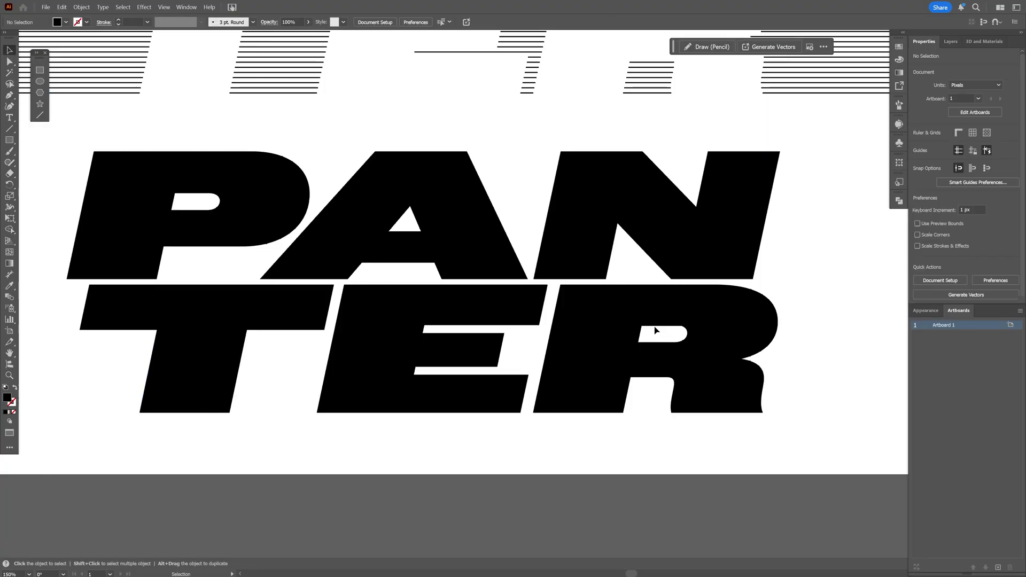
scroll(642, 327, "up", 2)
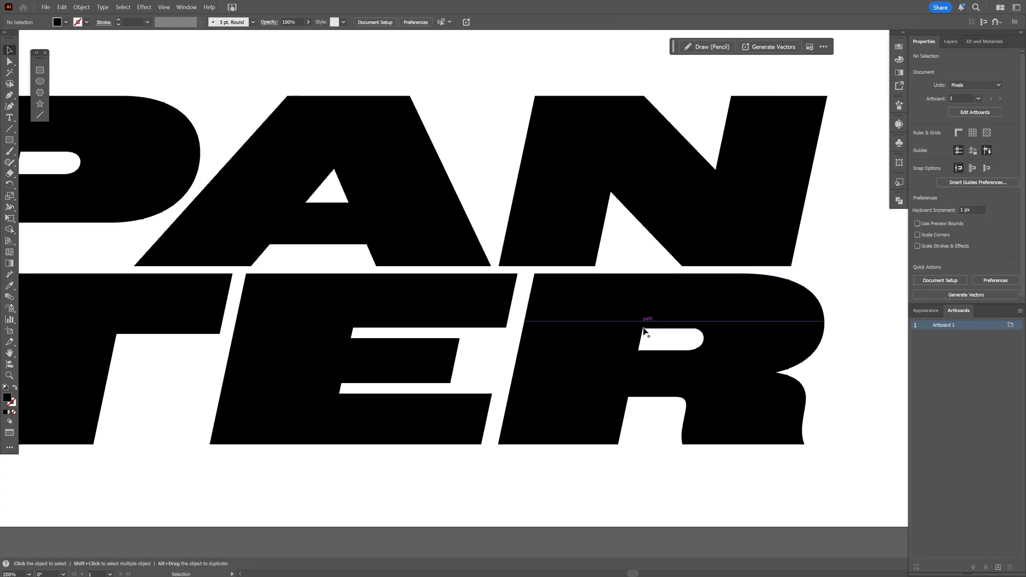
- Delete the solid black lettering from the lower copy, keeping only its horizontal lines
left_click(629, 336)
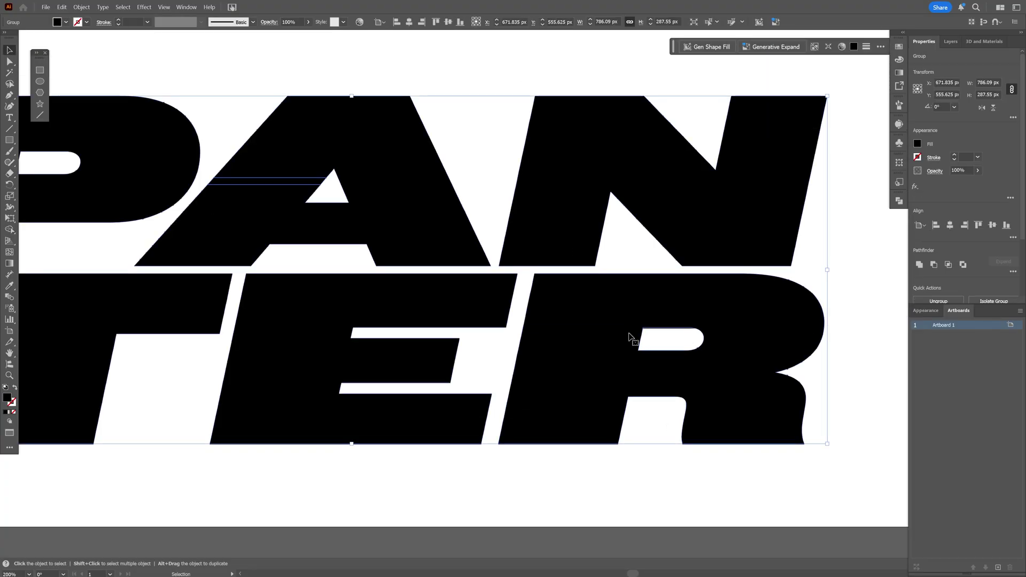
left_click_drag(625, 339, 518, 462)
key("Delete")
scroll(507, 369, "down", 2)
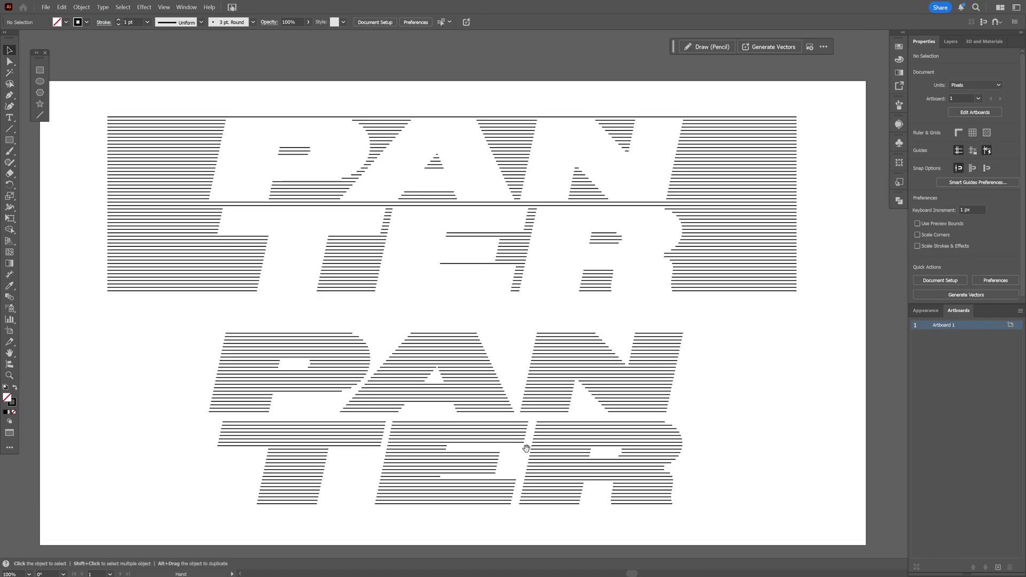
- Select both line groups and align them to their bottom edges so the letter lines fill the cut-out letters
left_click(662, 405)
left_click(640, 270, "shift")
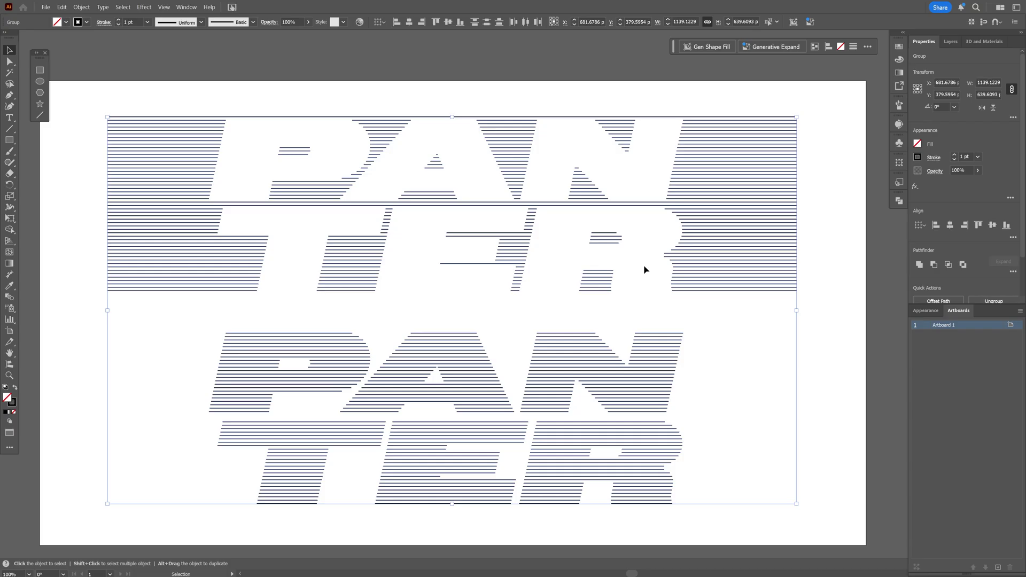
left_click(1007, 226)
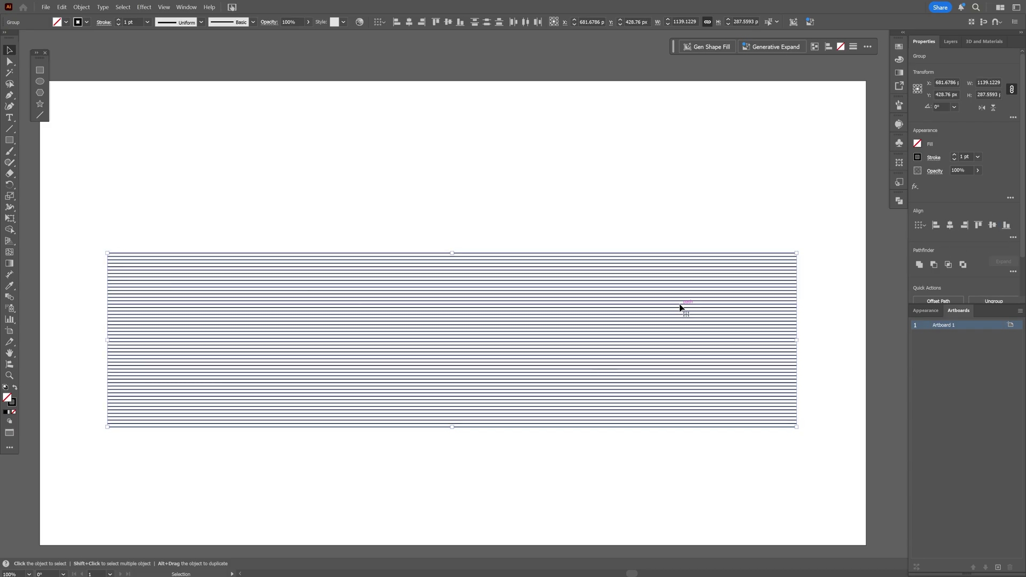
- Set the stroke weight of all lines to 4 pt and apply Width Profile 4, then deselect
left_click(935, 163)
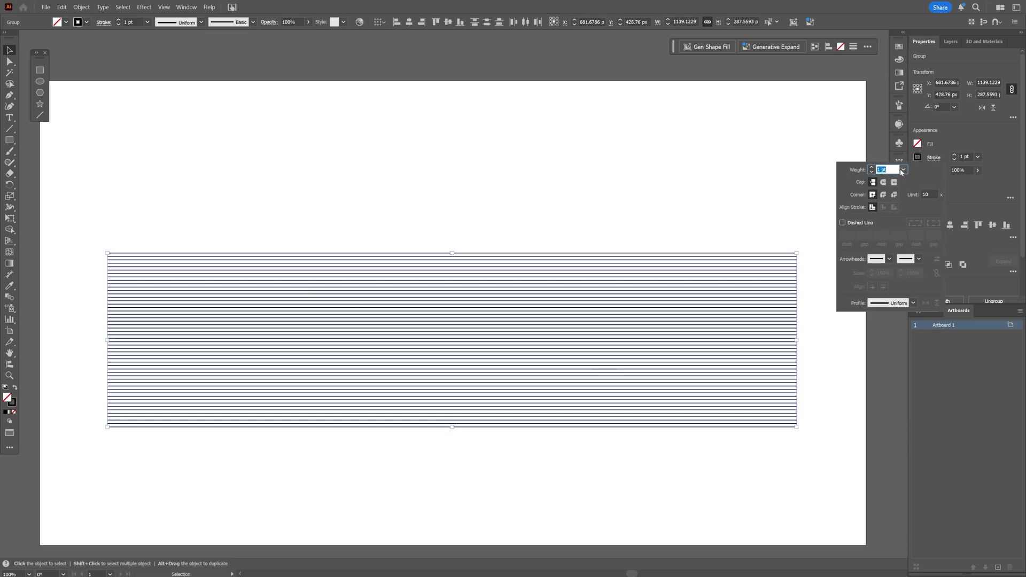
scroll(891, 169, "up", 3)
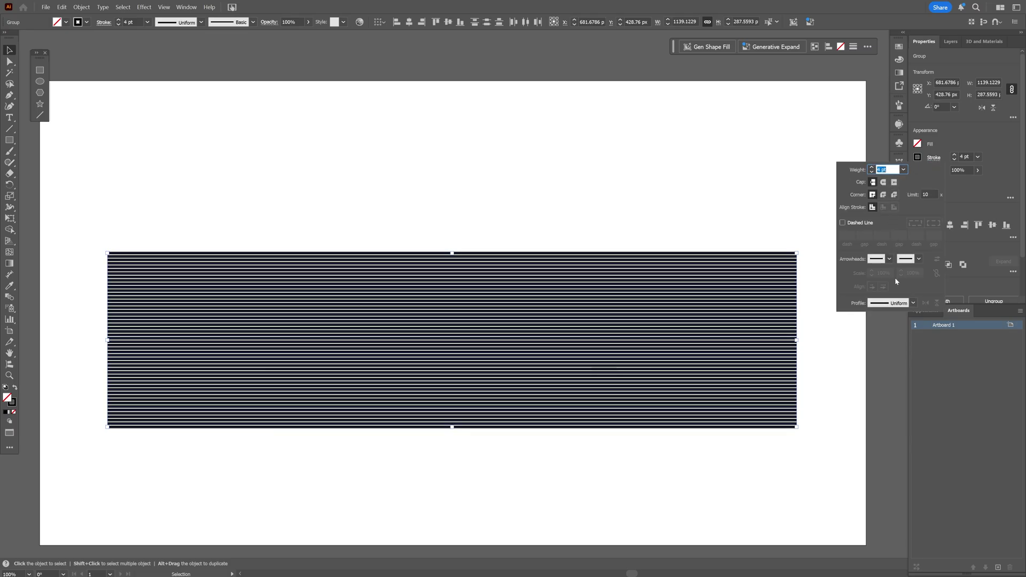
left_click(892, 303)
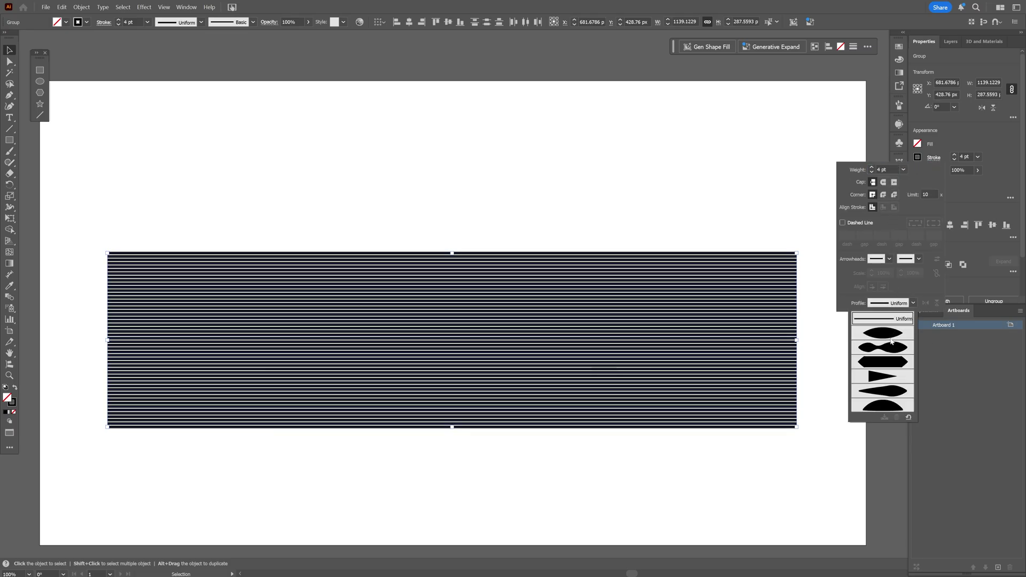
left_click(883, 376)
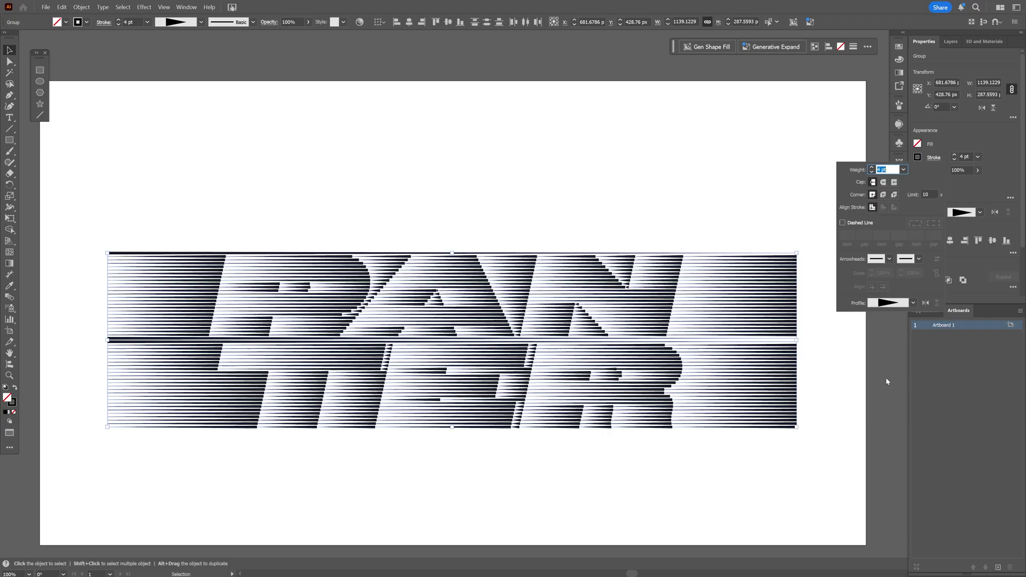
left_click(886, 380)
- Select the tapered line artwork around the full-length middle lines and ungroup it
mouse_move(145, 330)
left_mouse_down()
mouse_move(153, 321)
mouse_move(223, 366)
left_mouse_up()
scroll(110, 332, "up", 3)
scroll(236, 372, "up", 3)
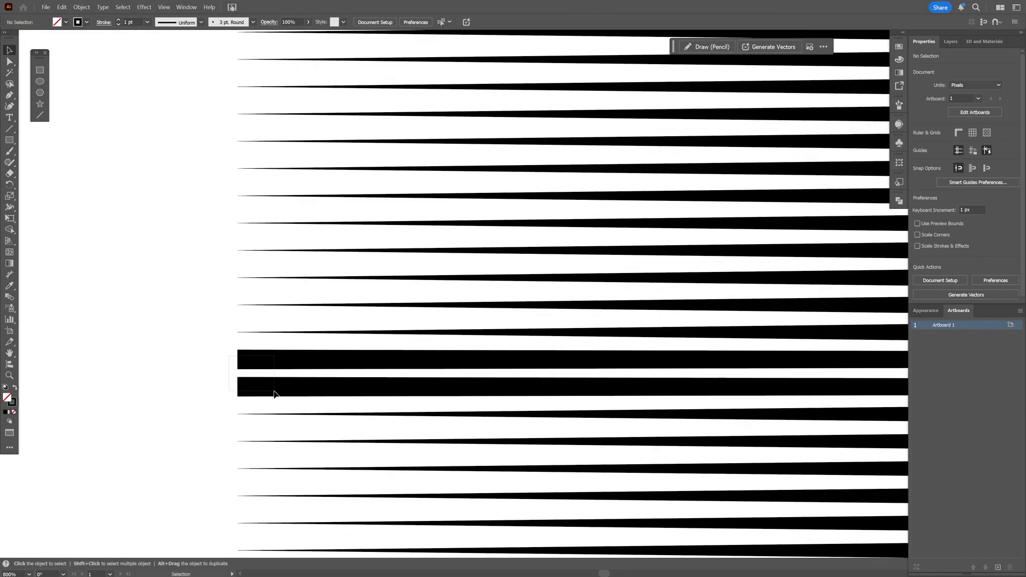
left_click_drag(274, 395, 274, 393)
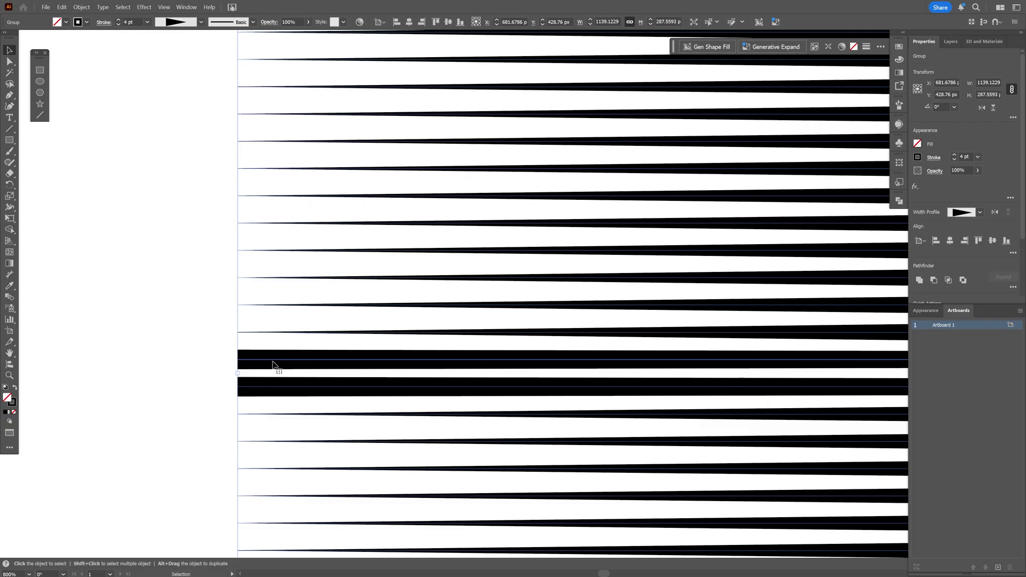
right_click(273, 366)
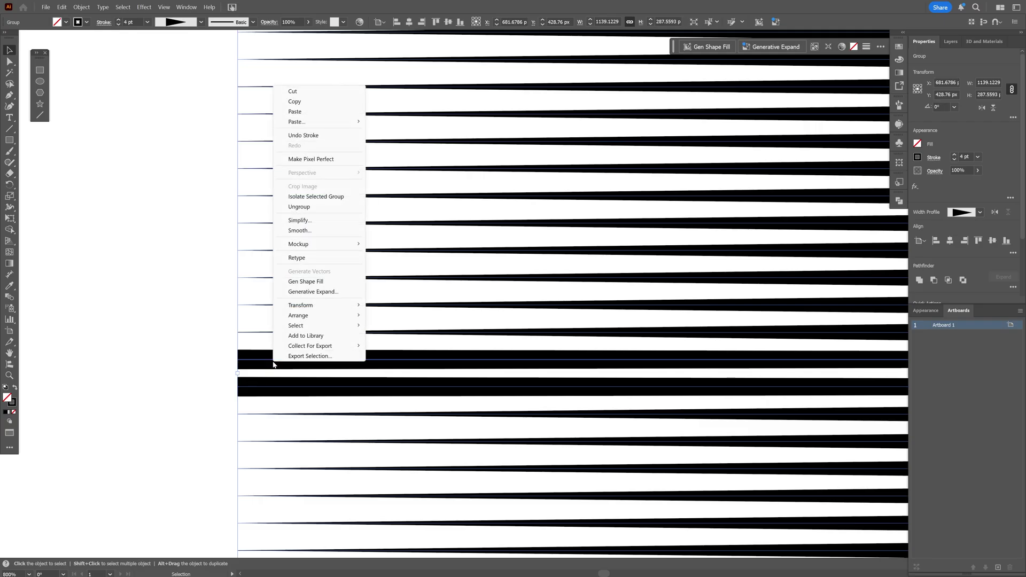
left_click(312, 207)
- Flip the width profile of the two full-length middle lines and of the full-length top line
left_click_drag(194, 343, 257, 398)
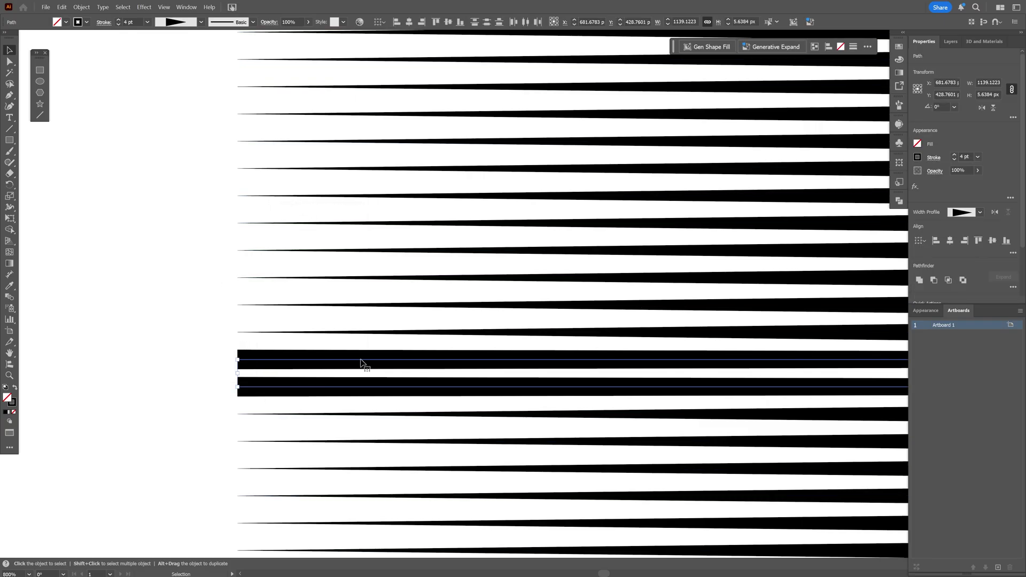
left_click(995, 212)
key("ctrl+minus")
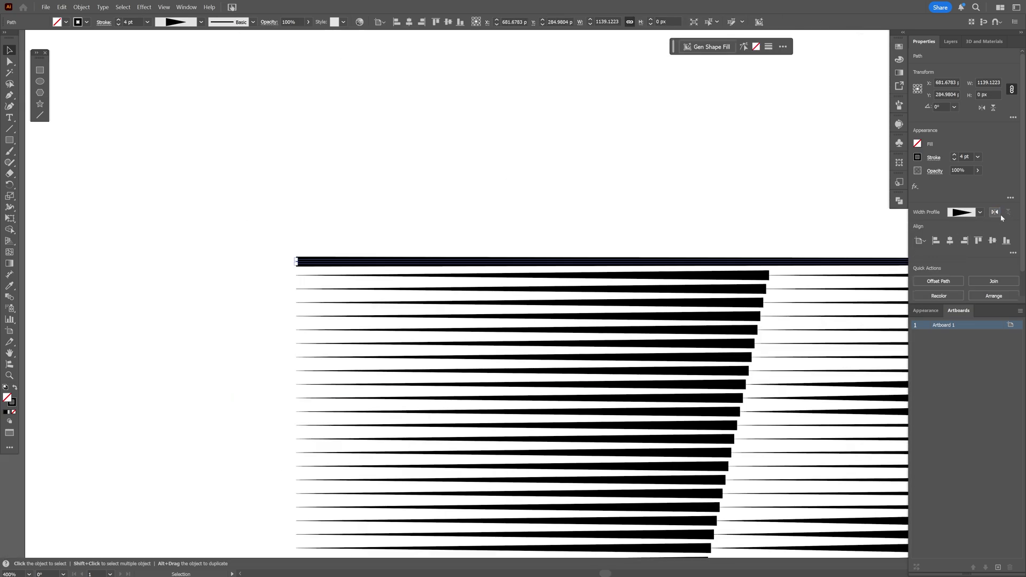
left_click(997, 214)
scroll(268, 254, "down", 3)
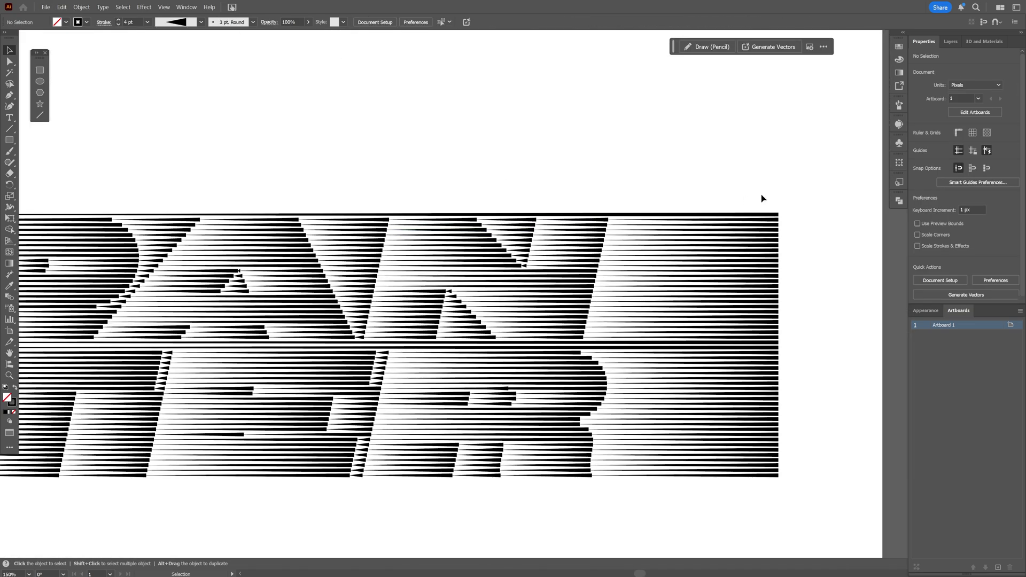
- Delete the full-length top line and the two full-length lines between PAN and TER
left_click_drag(646, 214, 618, 351)
left_click(618, 348)
key("Delete")
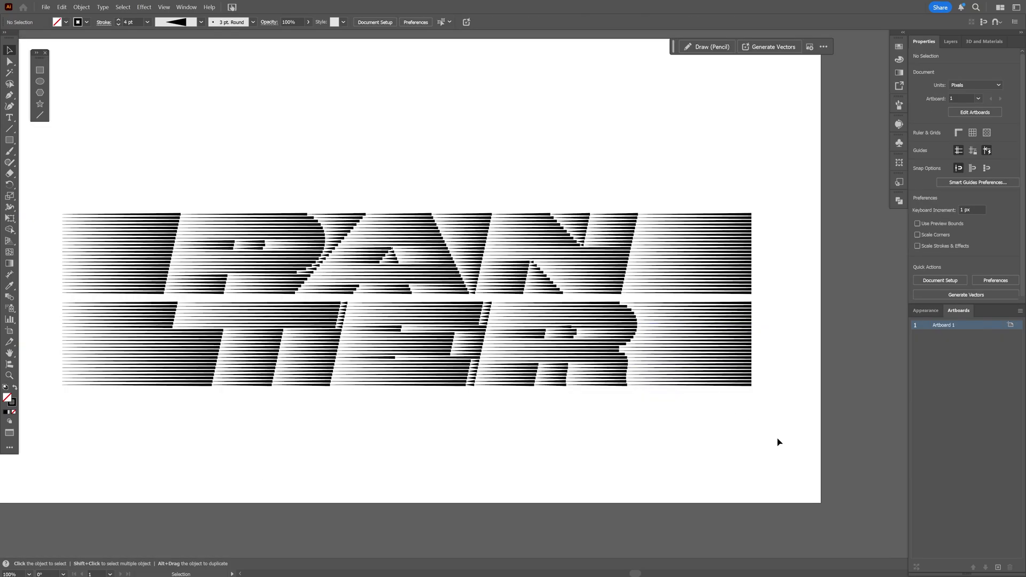
- Select the letter-shaped group of lines and ungroup it so the PAN and TER rows can be moved separately
left_click_drag(775, 438, 99, 306)
left_click(98, 303)
right_click(270, 336)
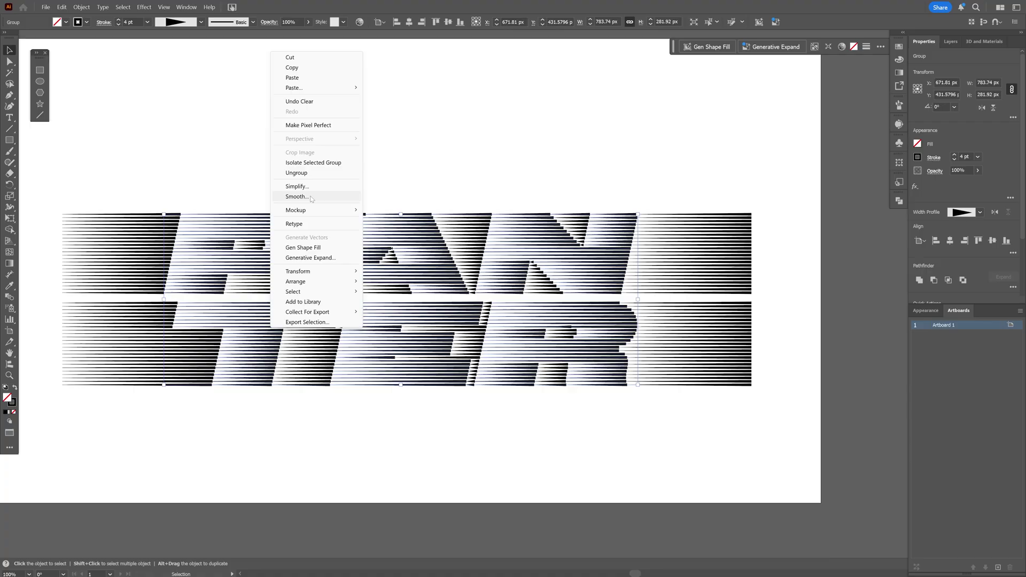
left_click(313, 173)
- Move the TER lines straight up to one line spacing below the PAN lines and place the artwork near the artboard's centre
left_click_drag(132, 302, 451, 352)
scroll(144, 303, "up", 4)
scroll(453, 351, "up", 2)
scroll(552, 377, "down", 1)
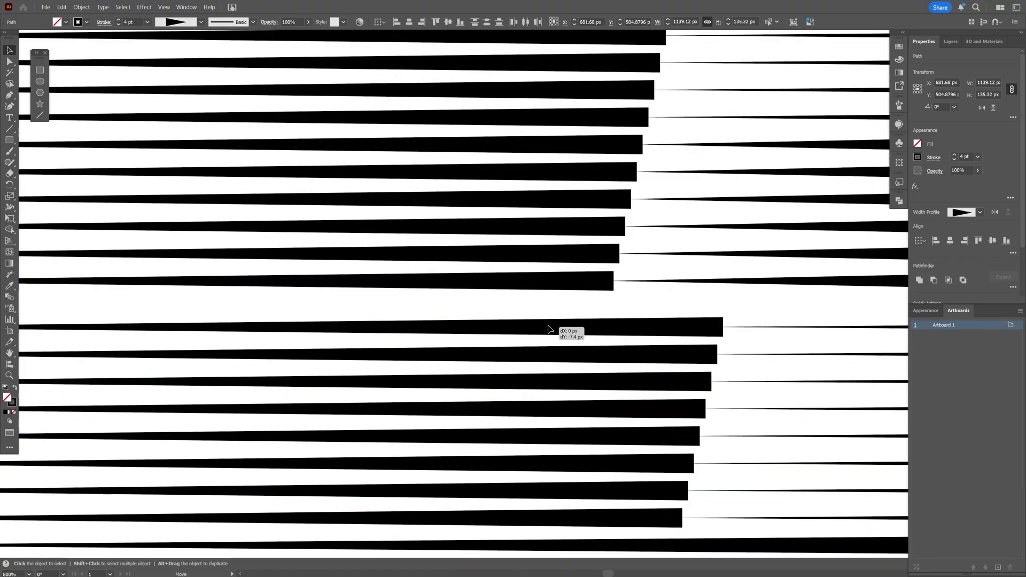
scroll(550, 333, "down", 5)
left_click(496, 405)
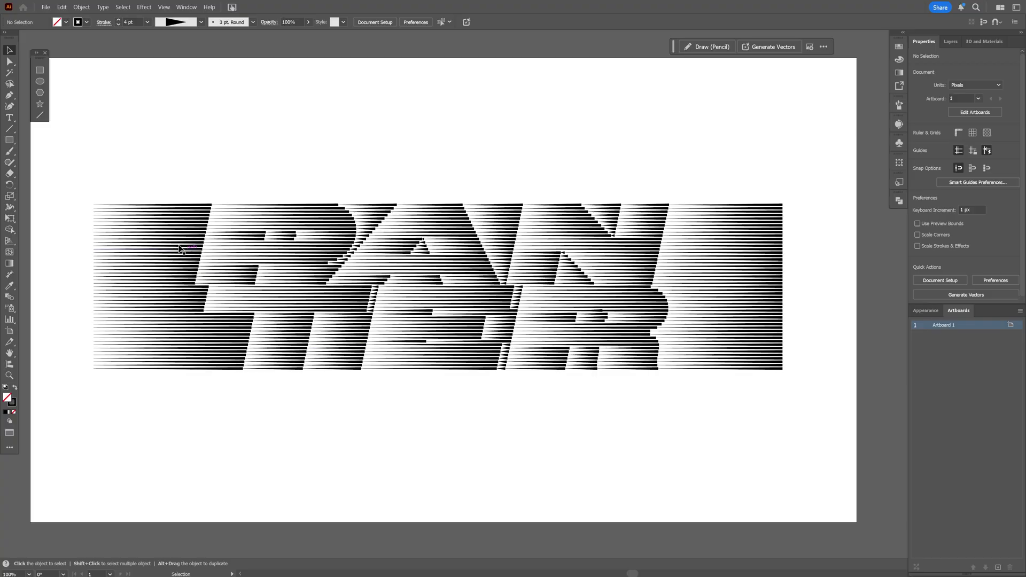
- Make all the lines dashed with a 0 pt dash, a 6 pt gap, round caps and round joins
left_click_drag(134, 180, 759, 389)
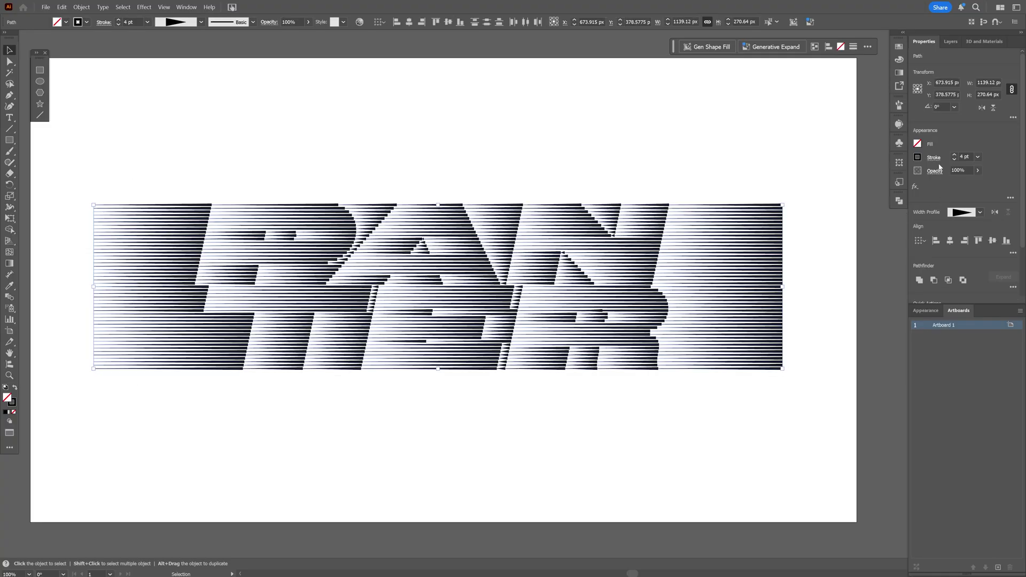
left_click(936, 160)
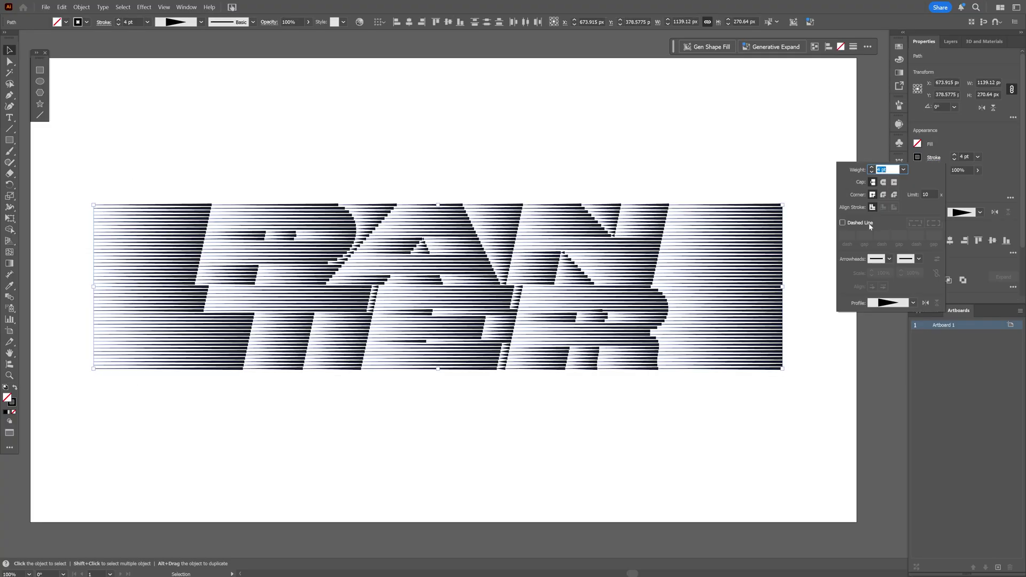
left_click(870, 225)
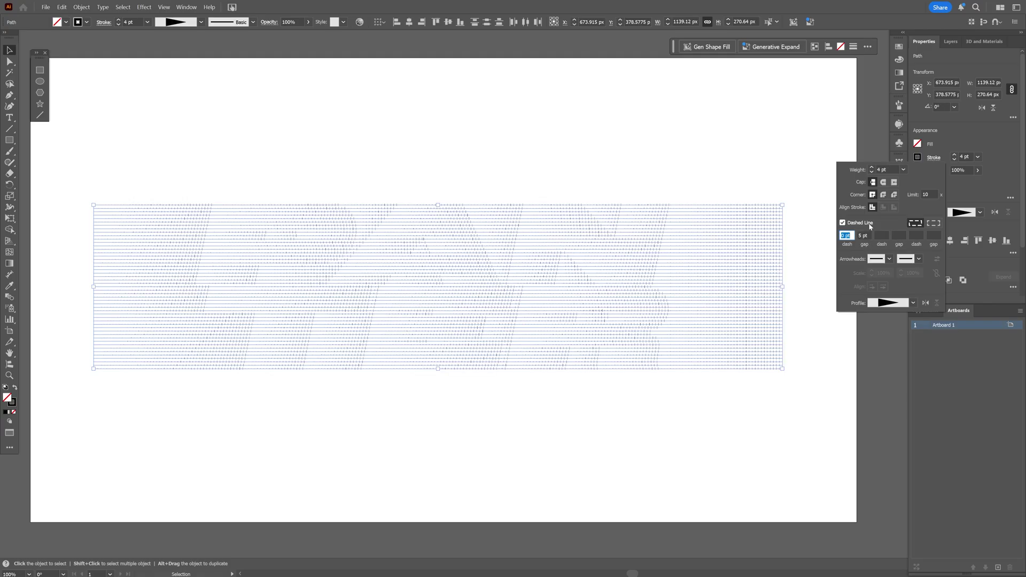
left_click(866, 235)
key("Up")
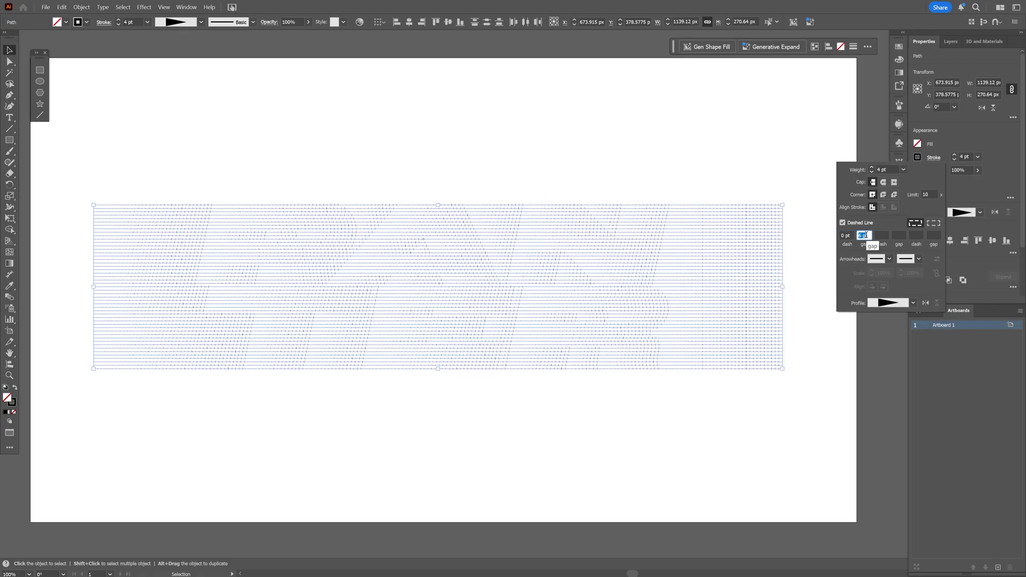
left_click(883, 183)
left_click(884, 195)
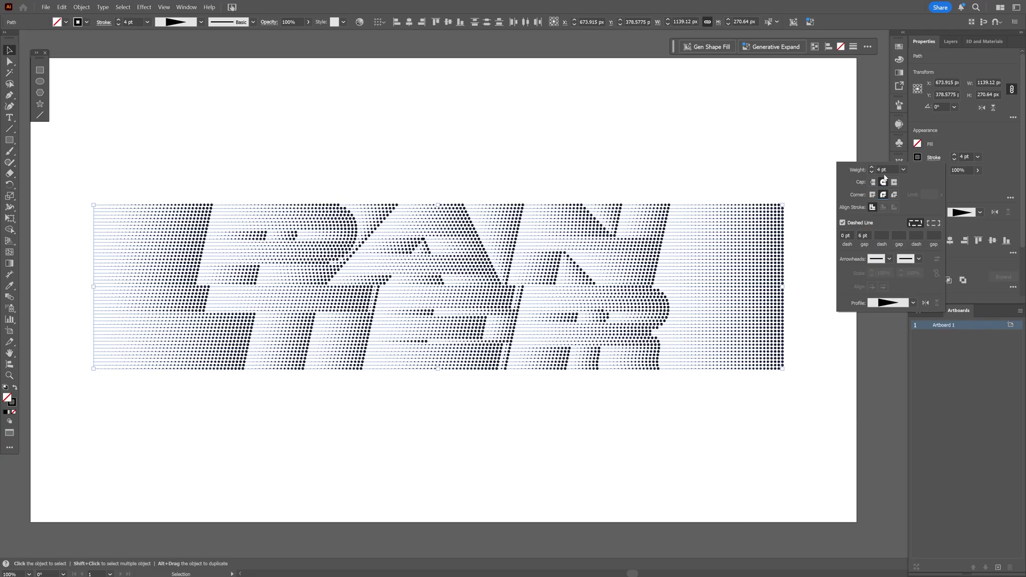
- Set the dotted lines' stroke weight to 6 pt, then deselect and show the whole artboard
left_click(884, 169)
key("Up")
key("Up")
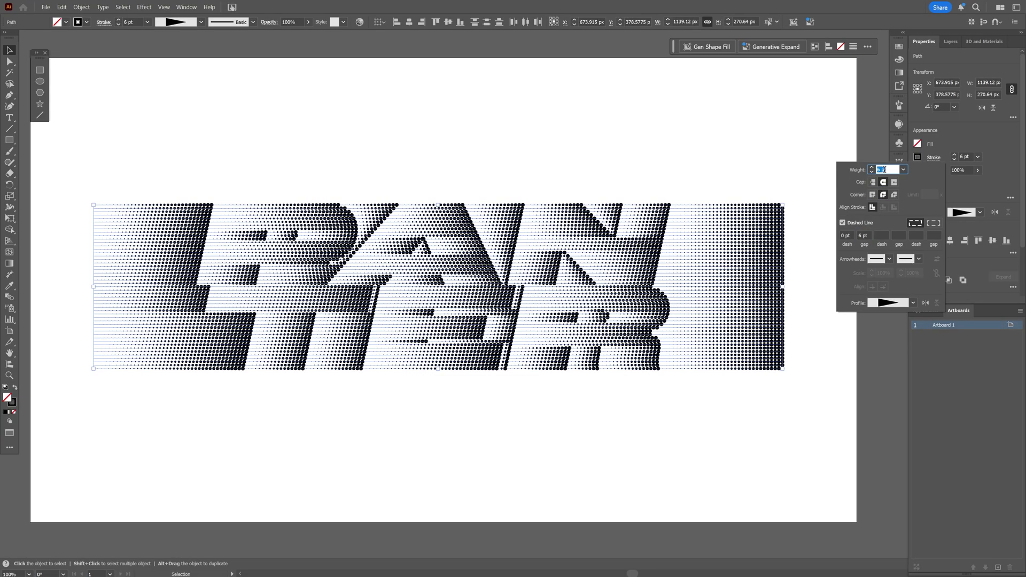
left_click(765, 155)
scroll(476, 197, "up", 1)
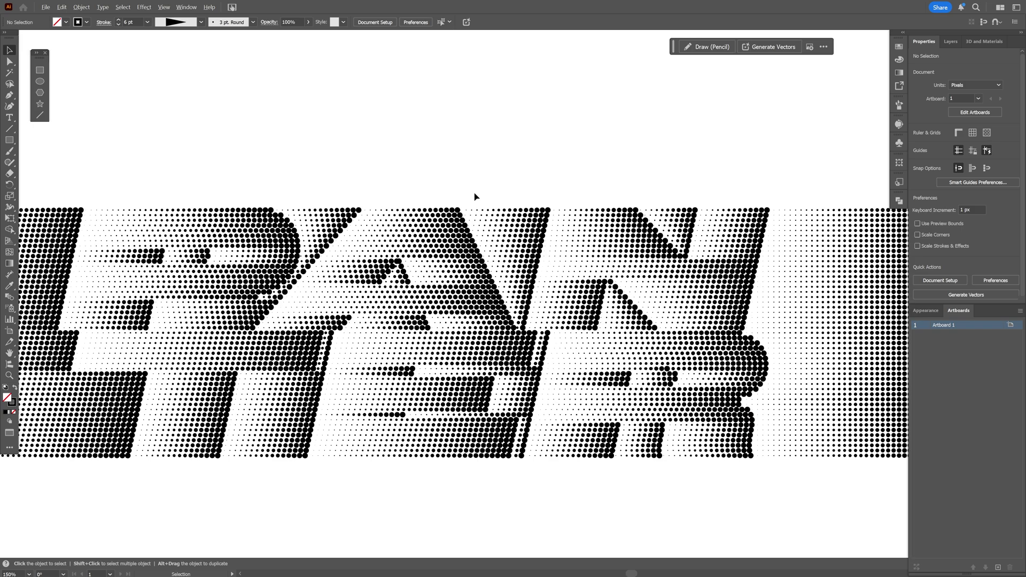
key("ctrl+0")
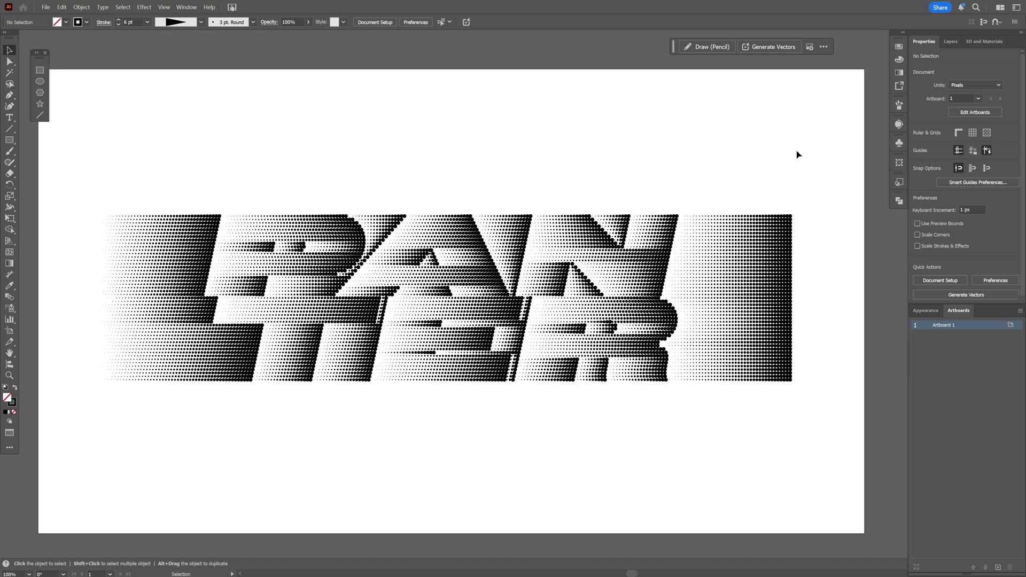